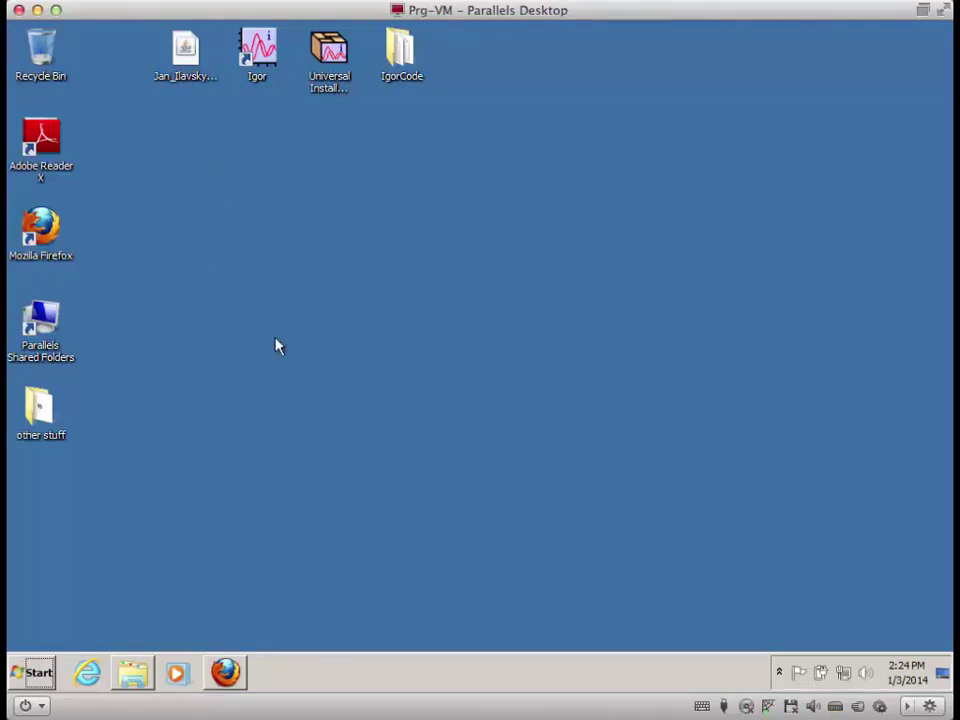
Restore Firefox and go to the USAXS facility page.
left_click(226, 671)
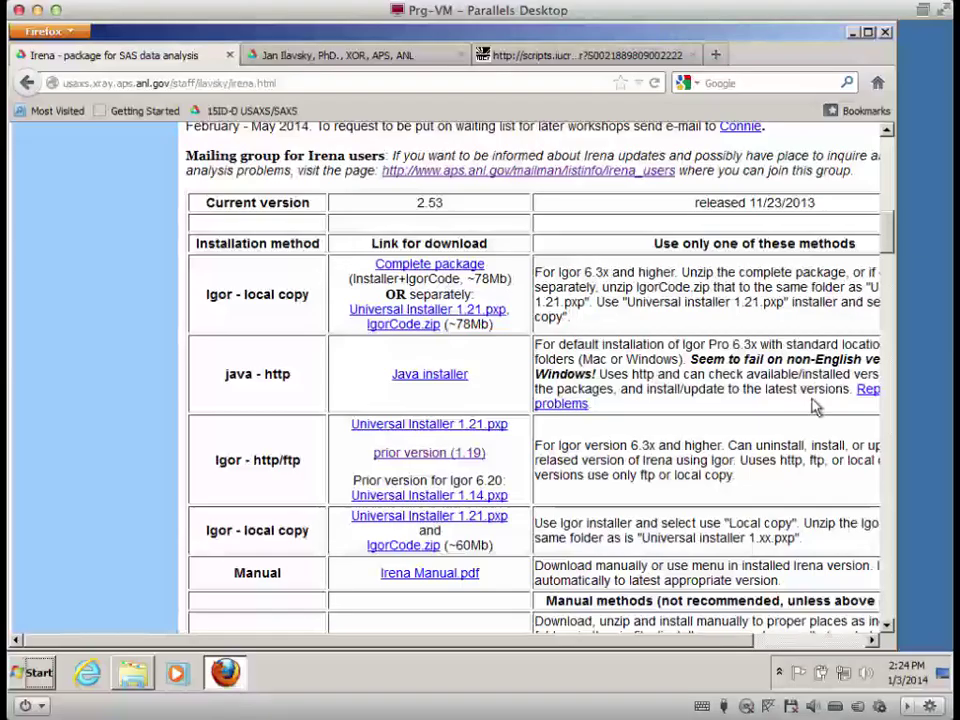
scroll(890, 250, "up", 1)
left_click_drag(885, 245, 889, 170)
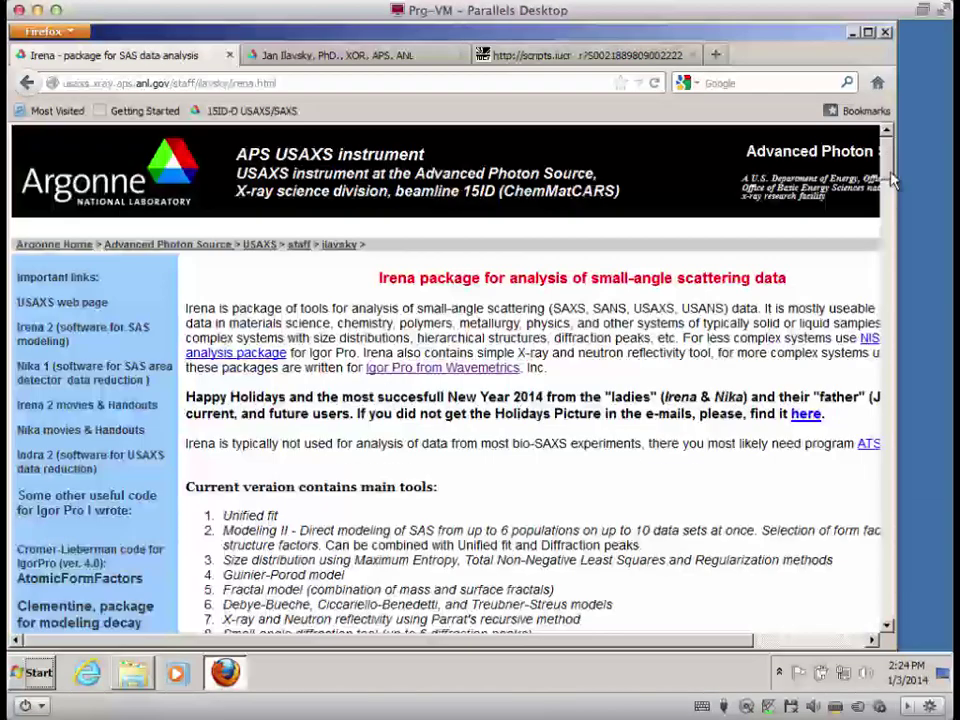
left_click(262, 247)
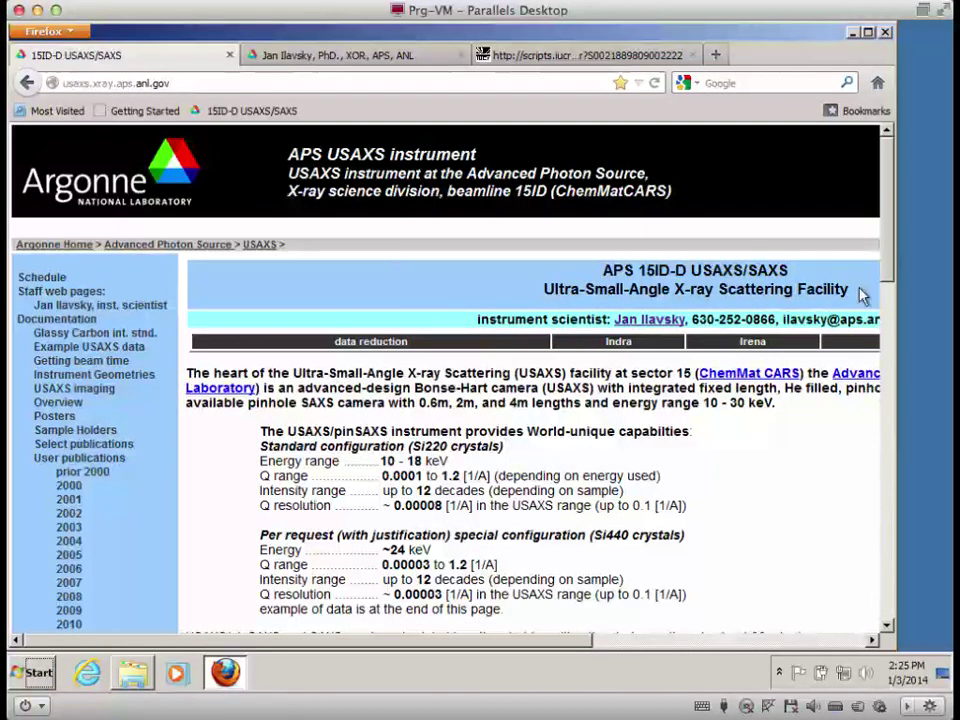
Widen the browser window and open the Irena analysis package page.
left_click_drag(894, 262, 938, 293)
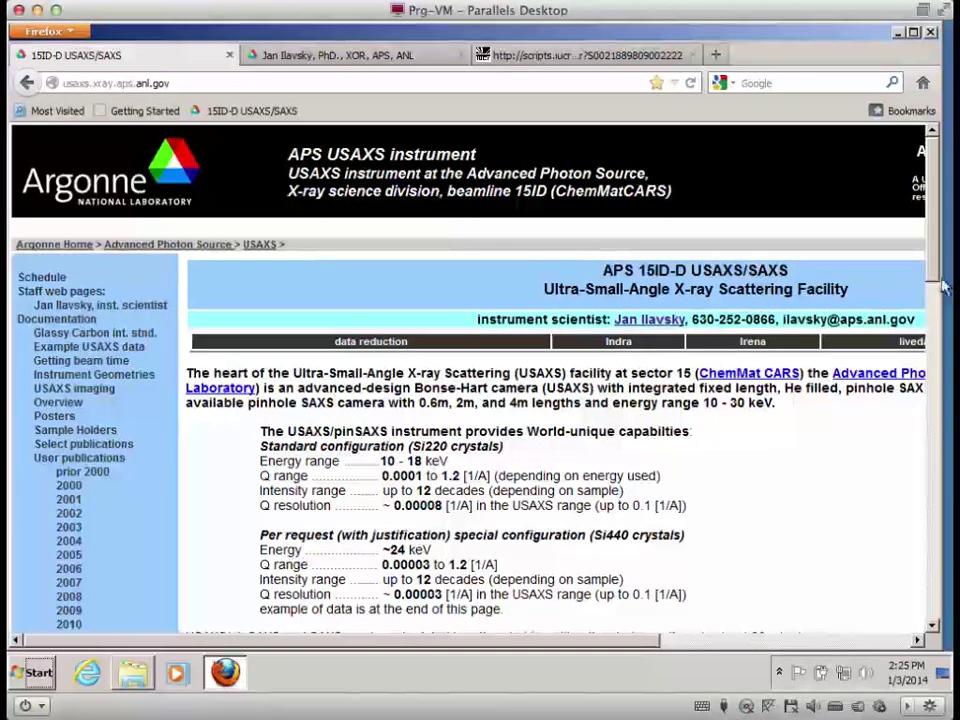
scroll(936, 204, "down", 4)
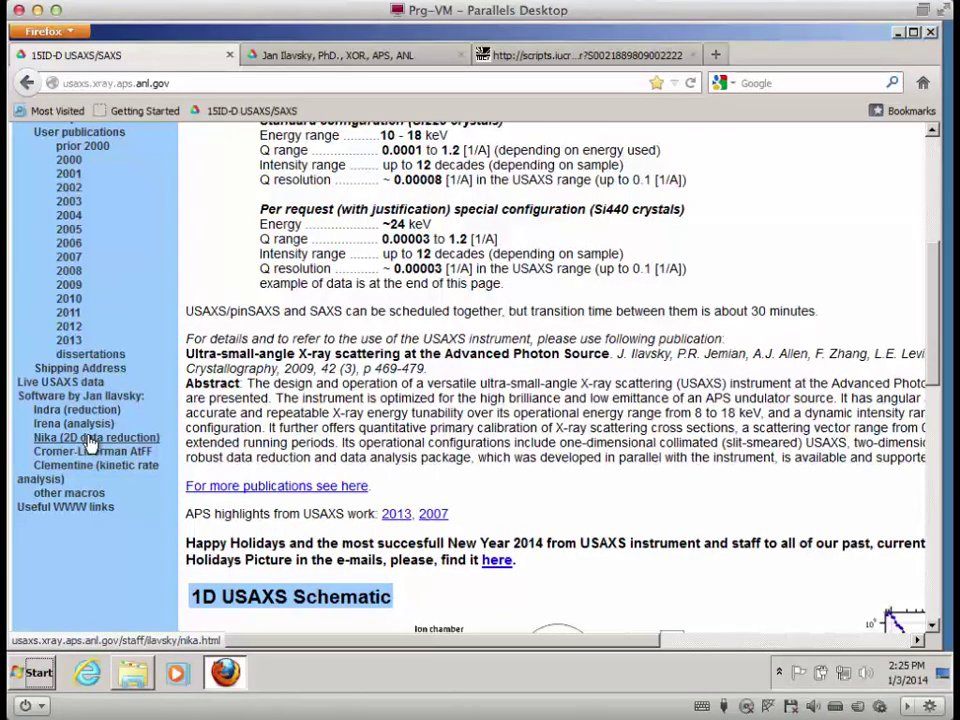
left_click(90, 425)
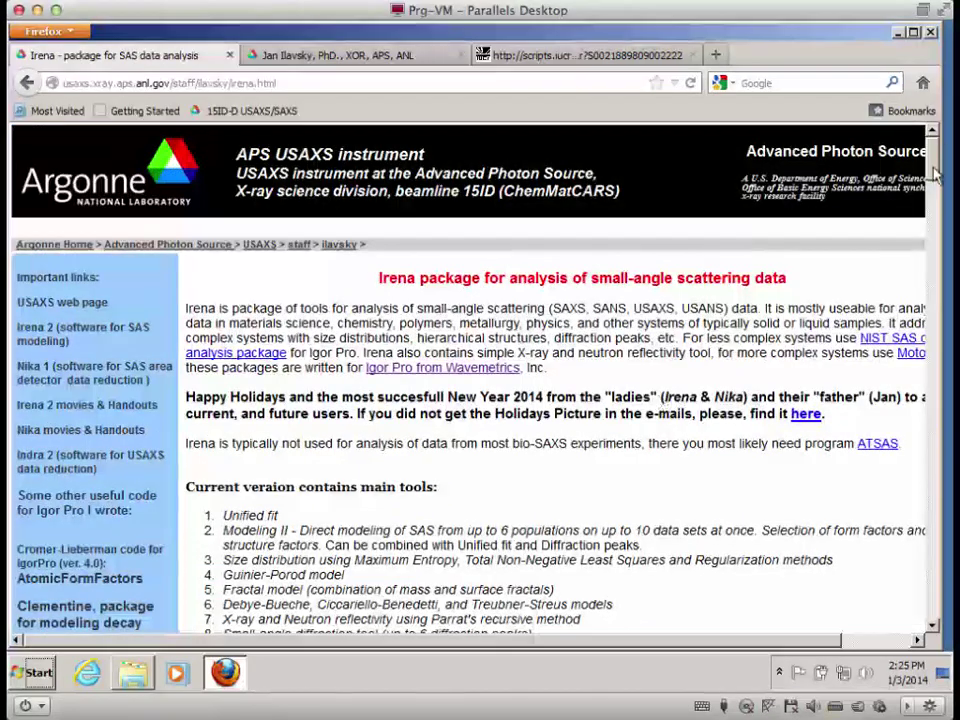
Scroll through the Irena download and installation table, then minimize Firefox to the desktop.
scroll(935, 177, "down", 2)
left_click_drag(935, 177, 928, 140)
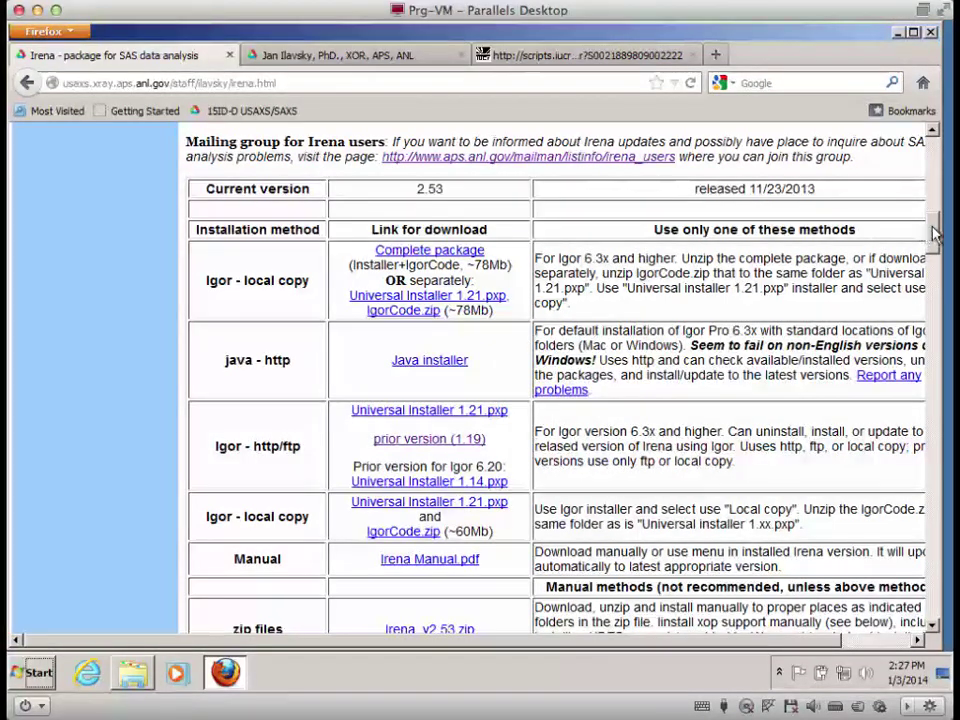
left_click_drag(931, 240, 934, 257)
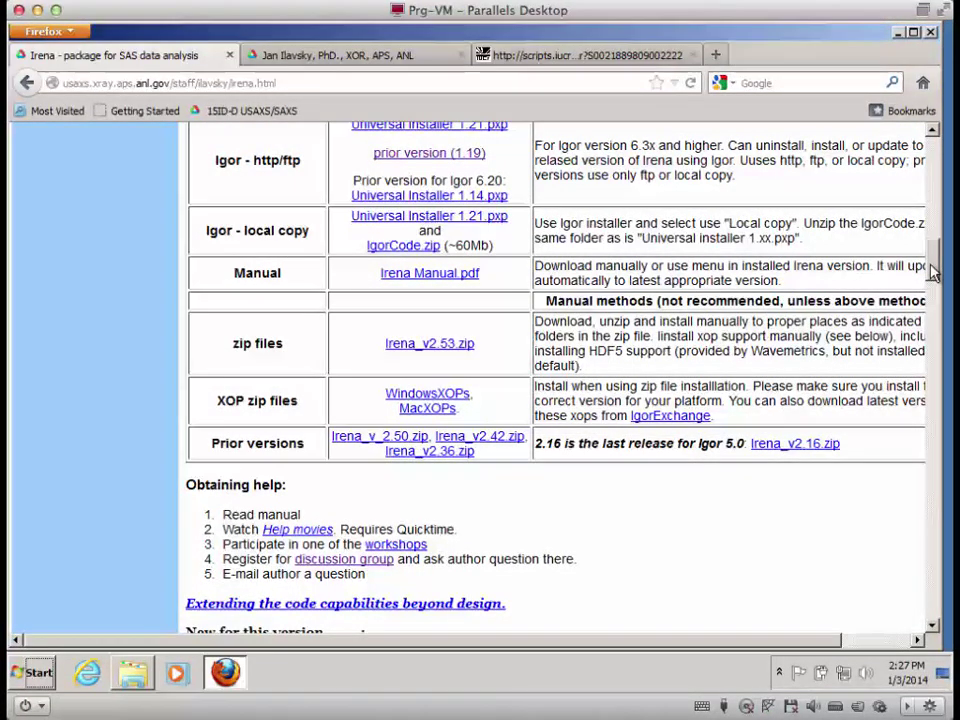
scroll(932, 270, "up", 15)
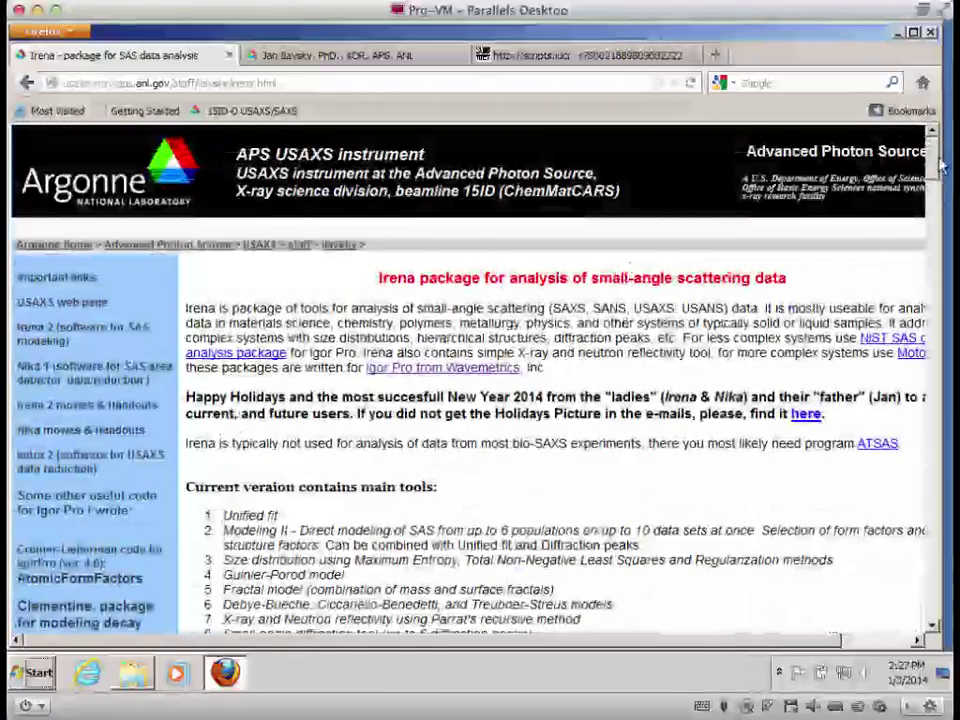
left_click_drag(943, 207, 953, 207)
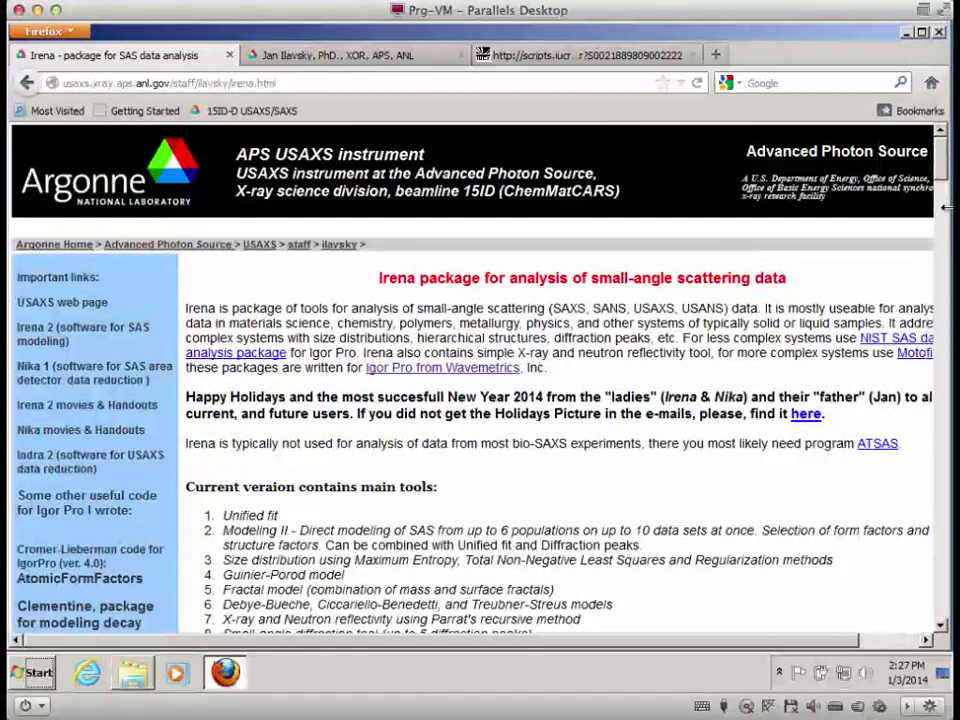
left_click(907, 33)
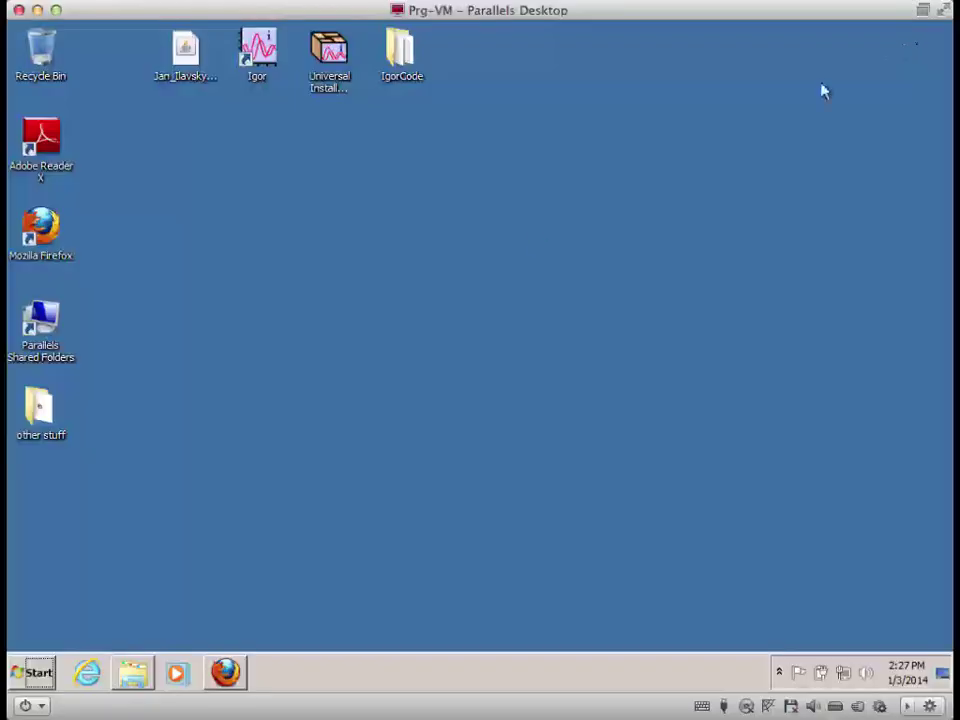
left_click(198, 68)
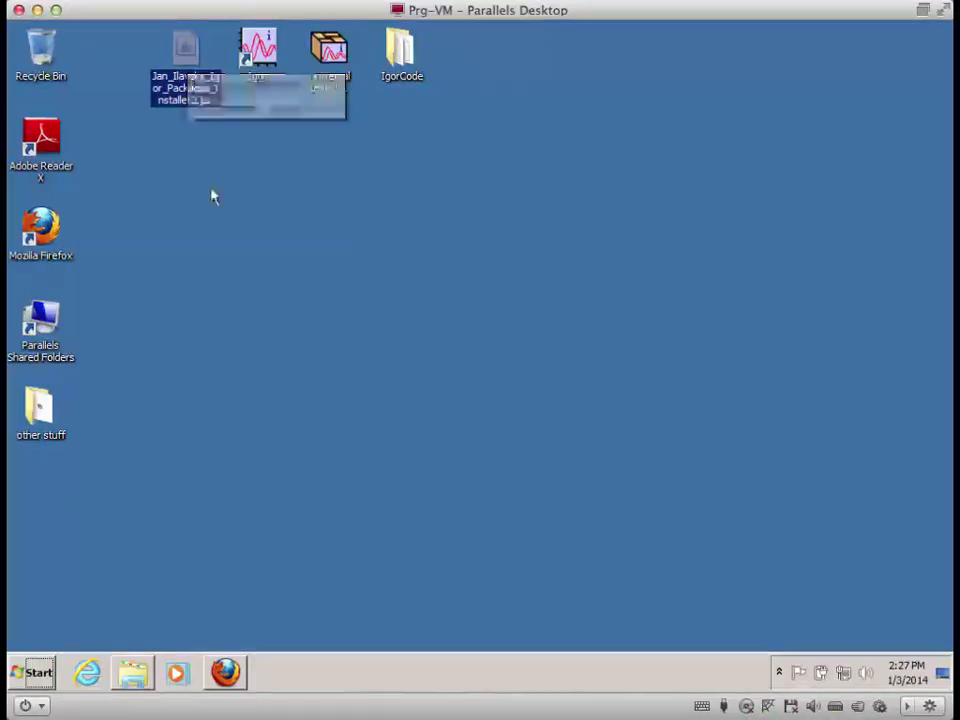
left_click(338, 62)
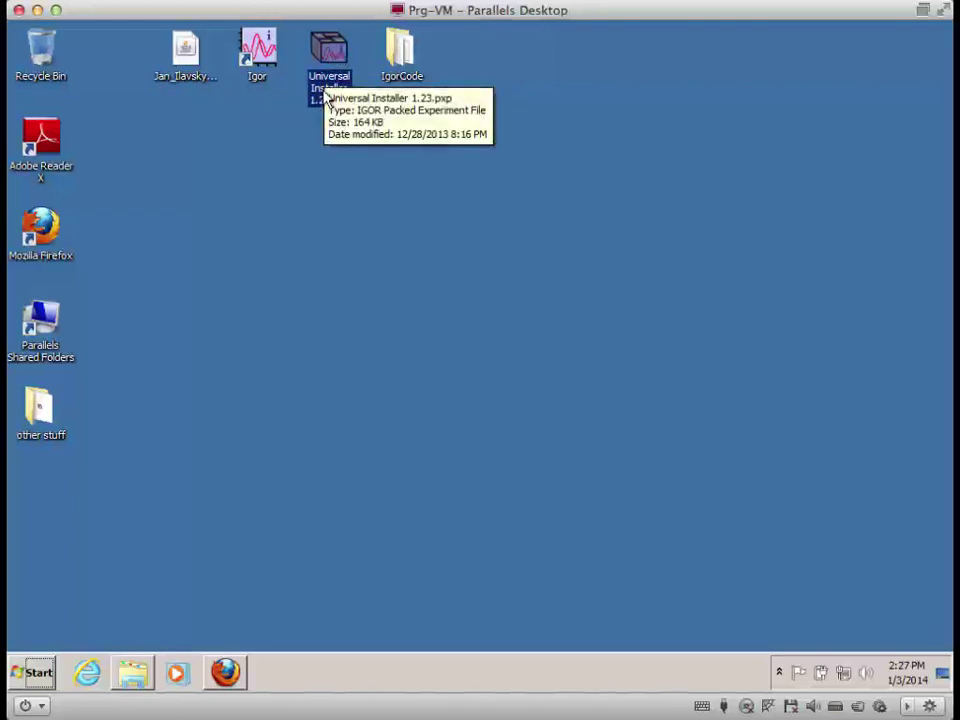
left_click(525, 197)
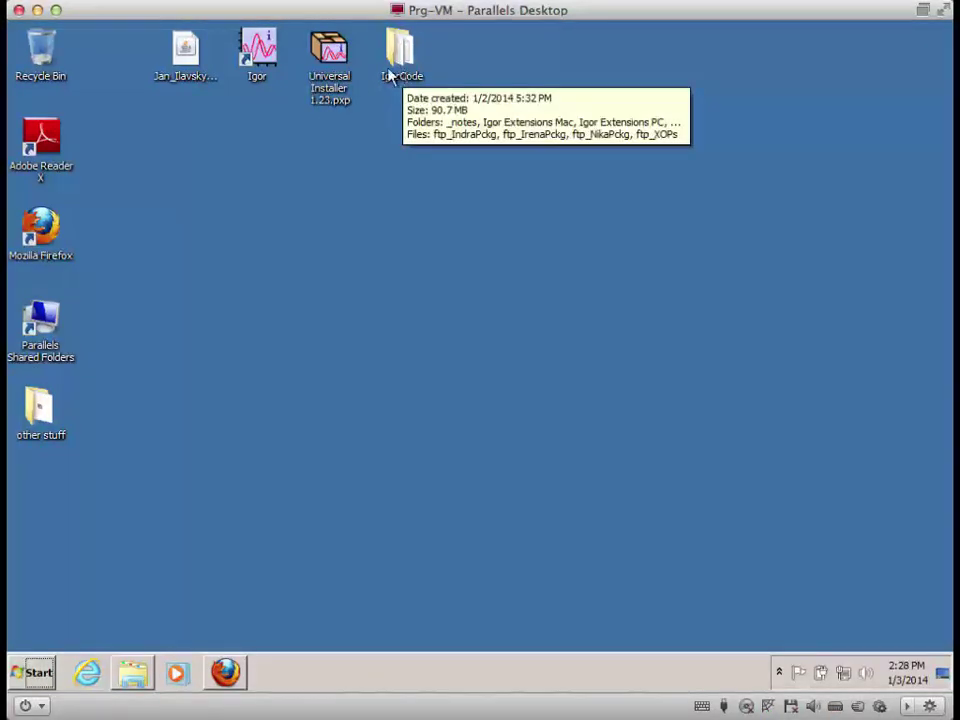
mouse_move(388, 72)
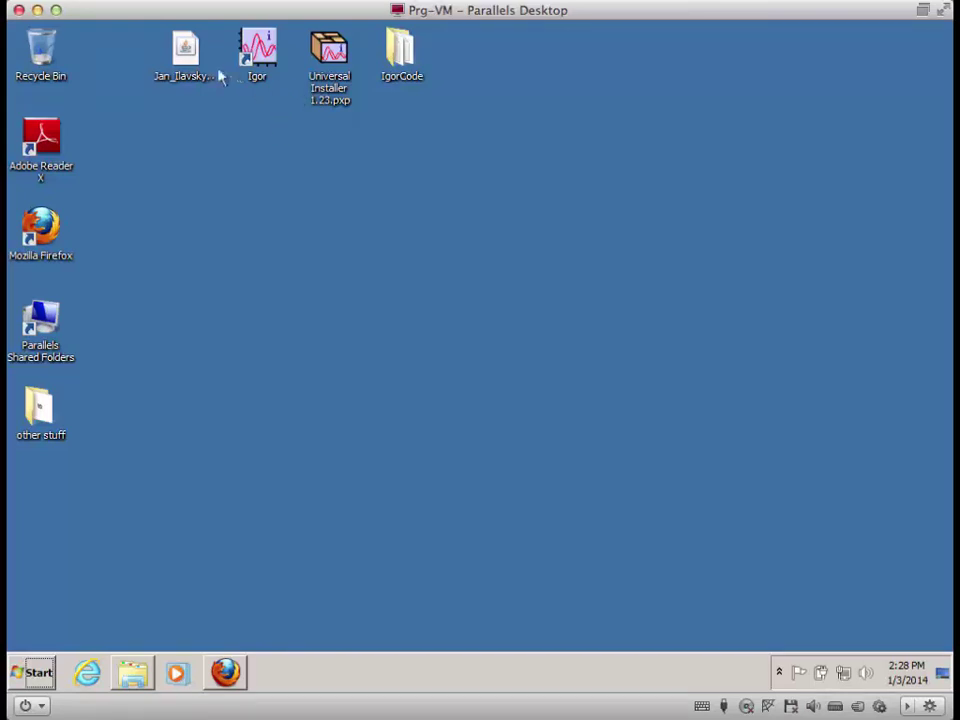
Launch the Jan_Ilavsky packages installer .jar from the desktop and move its window higher.
double_click(191, 53)
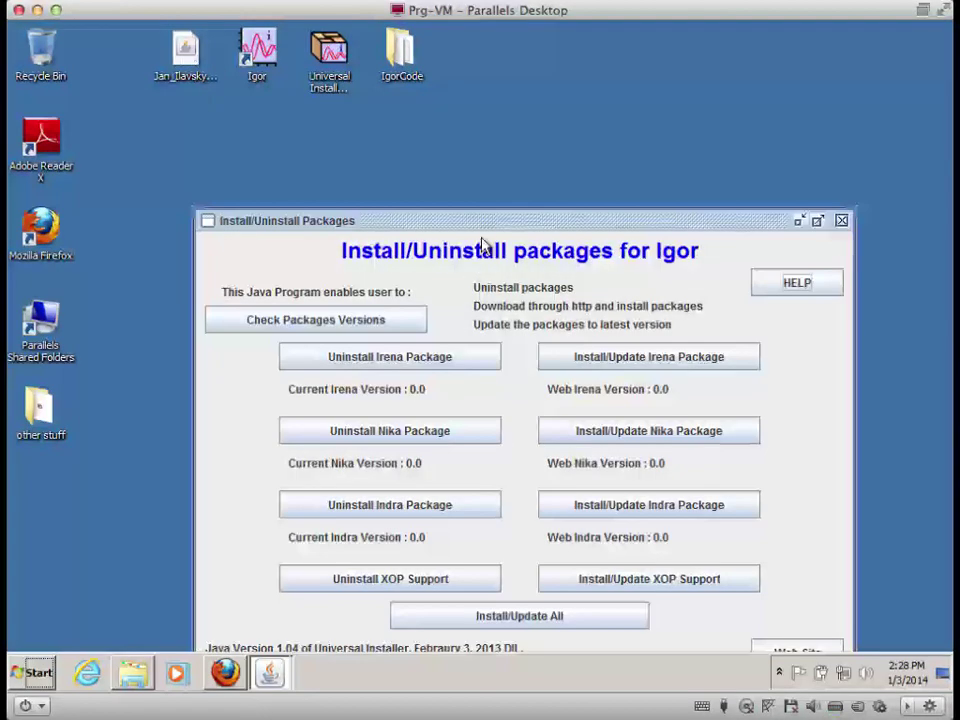
left_click_drag(482, 238, 476, 133)
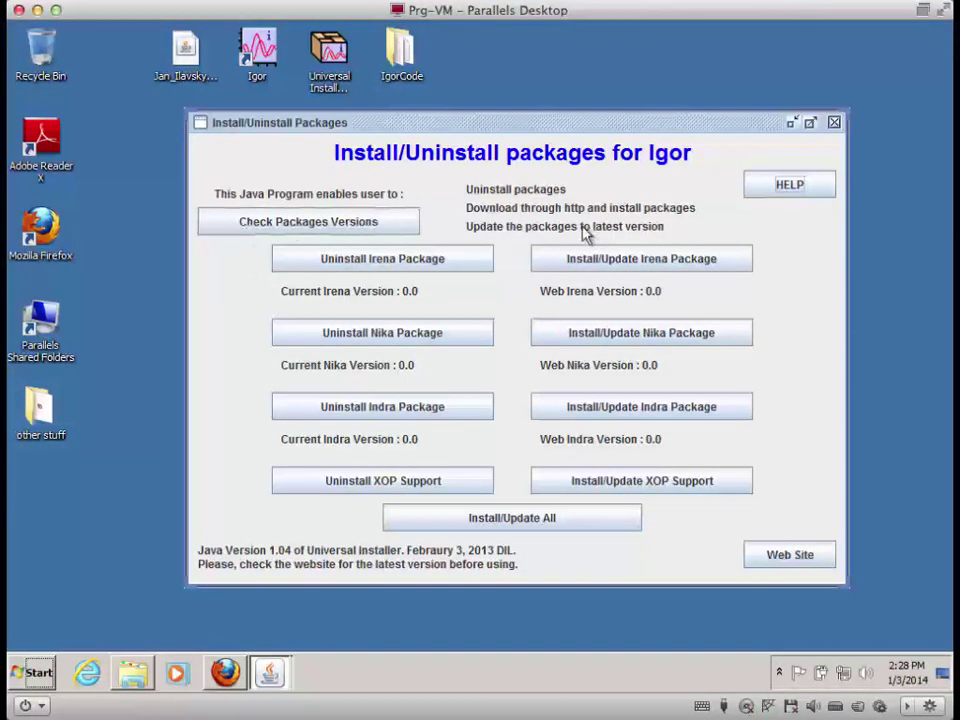
Check package versions: all installed at -1.0; web offers Irena 2.53, Nika 1.63, Indra 1.79.
left_click(343, 224)
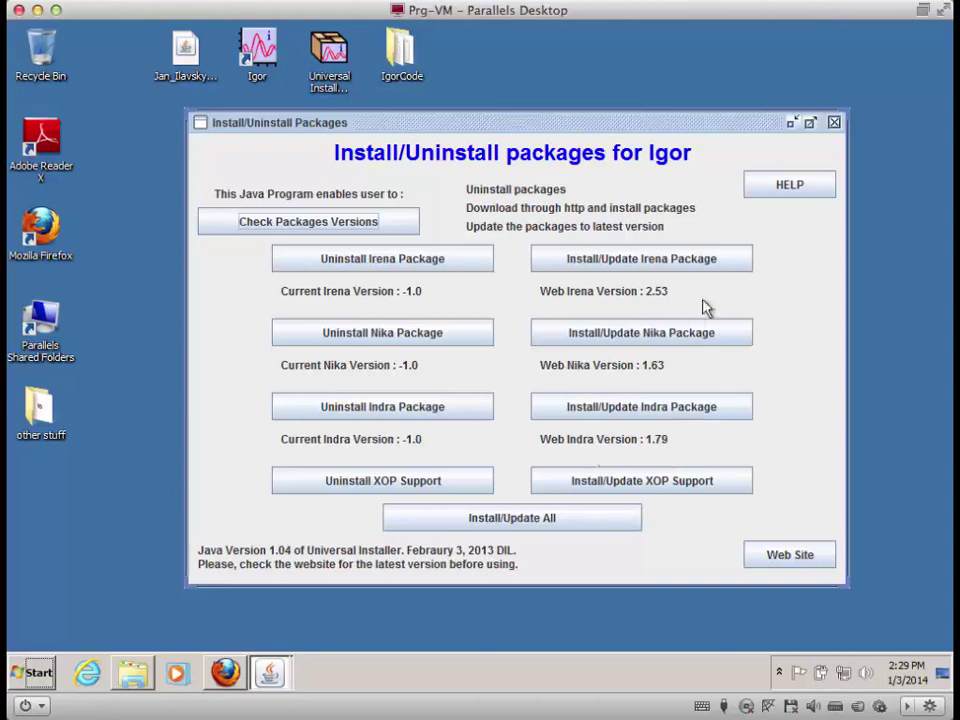
Install Irena 2.53 with Install/Update Irena, running it to Done! and closing the installer.
left_click(665, 263)
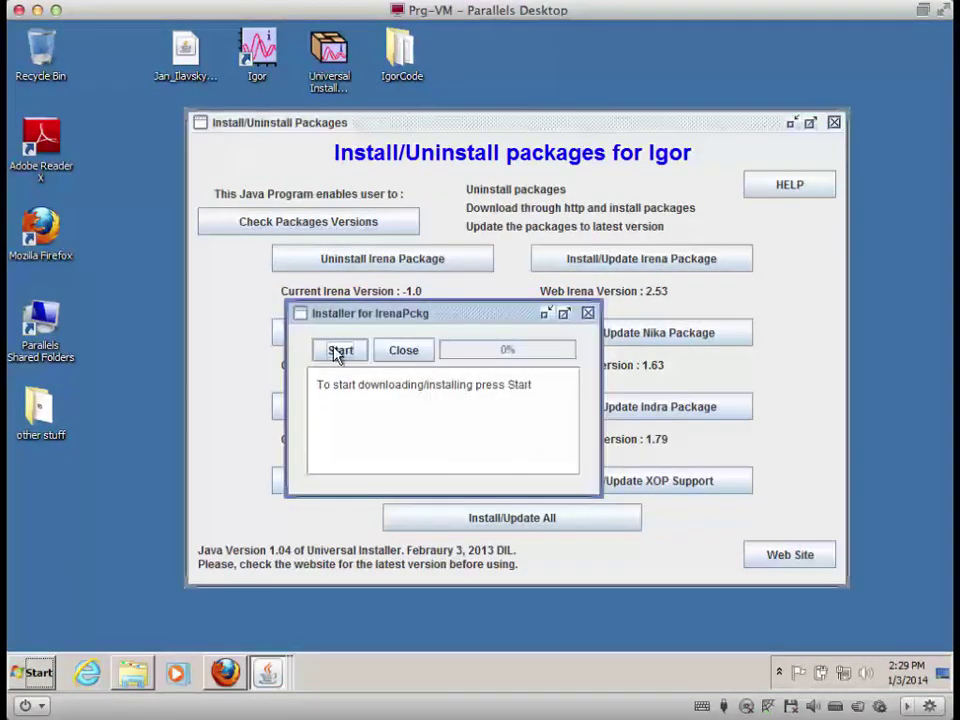
left_click(345, 353)
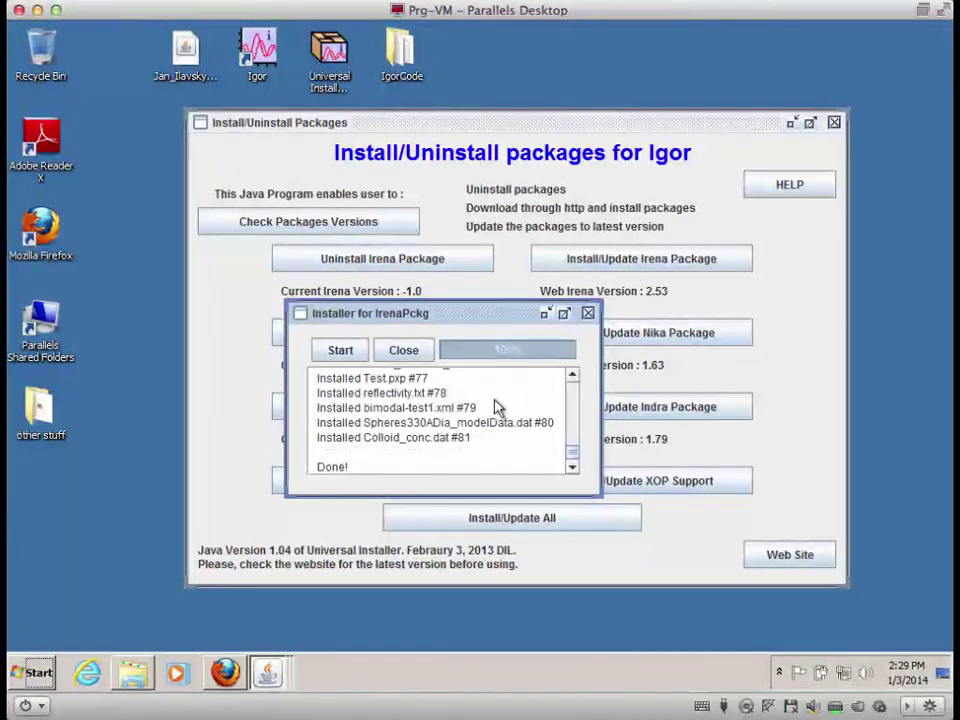
left_click(573, 377)
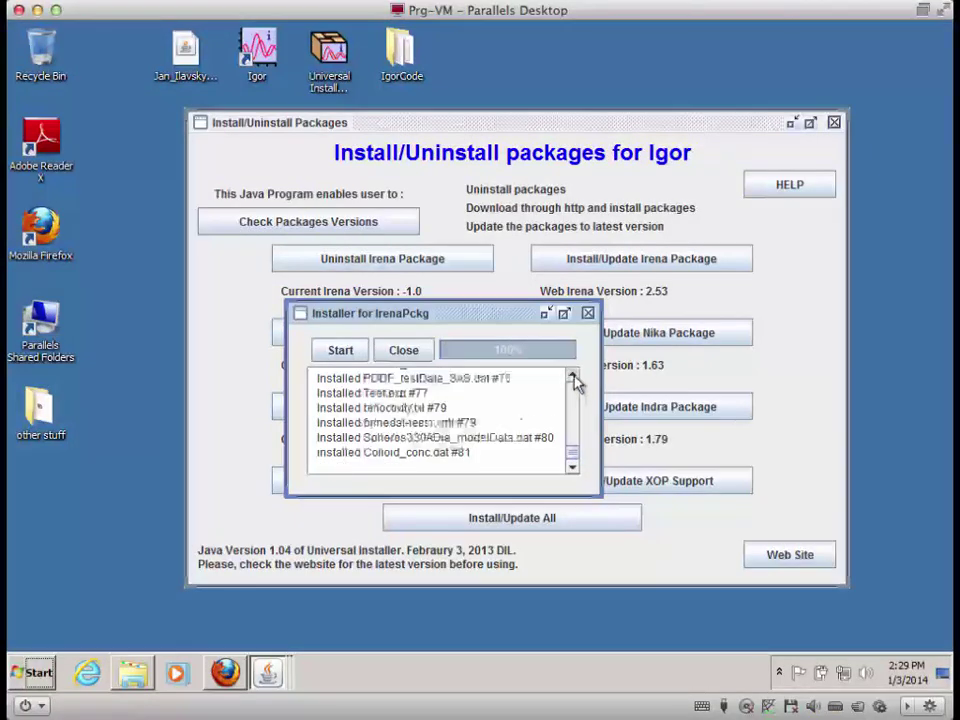
left_click(573, 377)
left_click(573, 377)
left_click(573, 377)
left_click(573, 377)
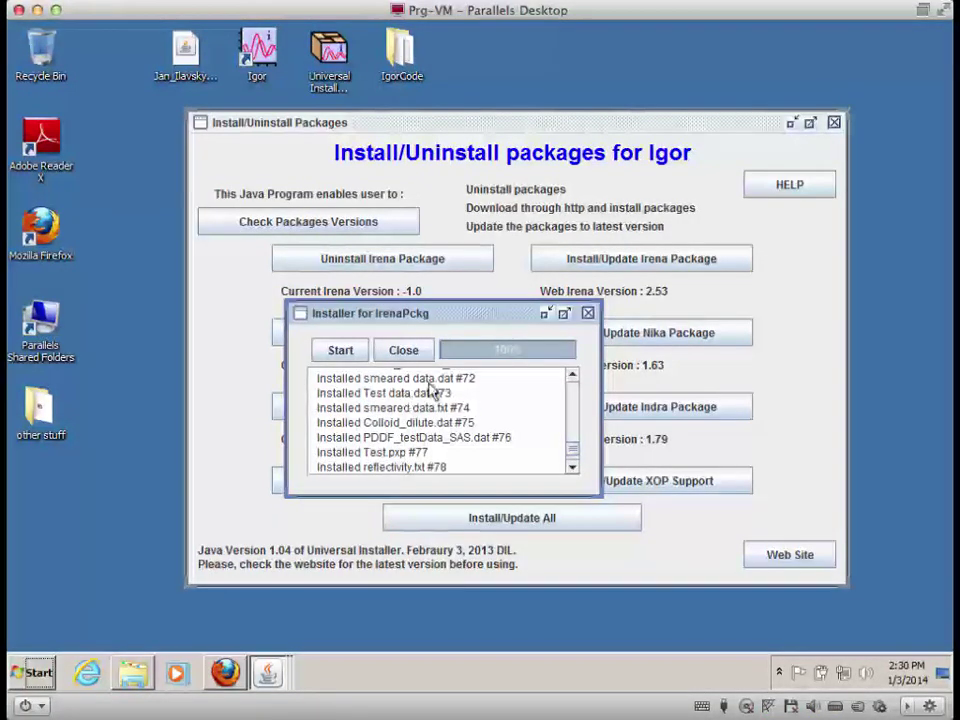
left_click(573, 378)
left_click(573, 378)
left_click(573, 378)
left_click(573, 378)
left_click(573, 378)
left_click_drag(575, 451, 574, 463)
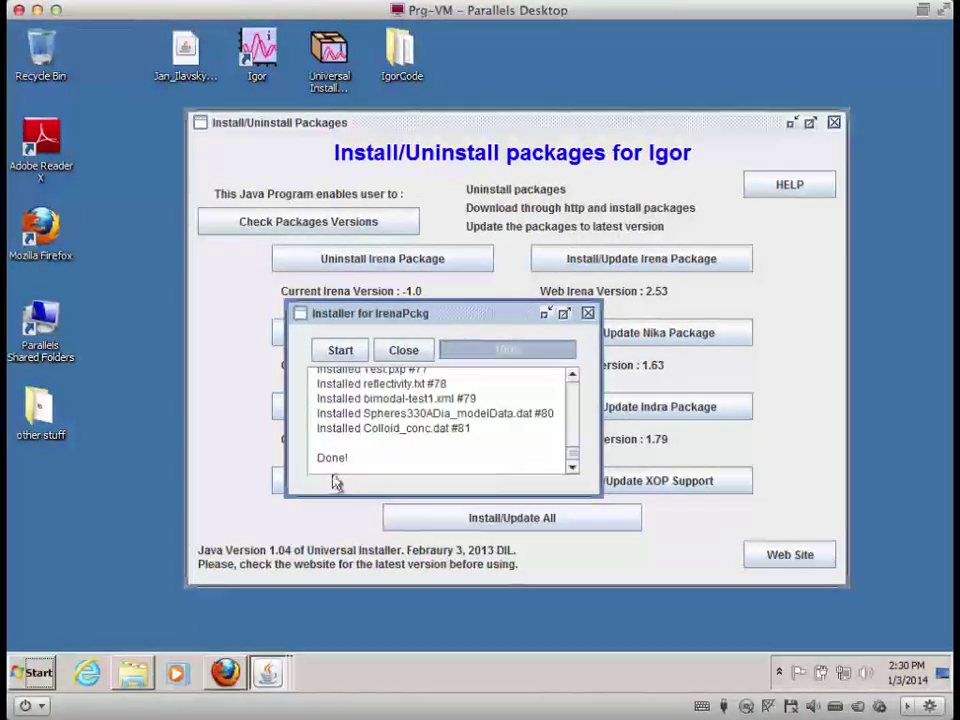
left_click(398, 356)
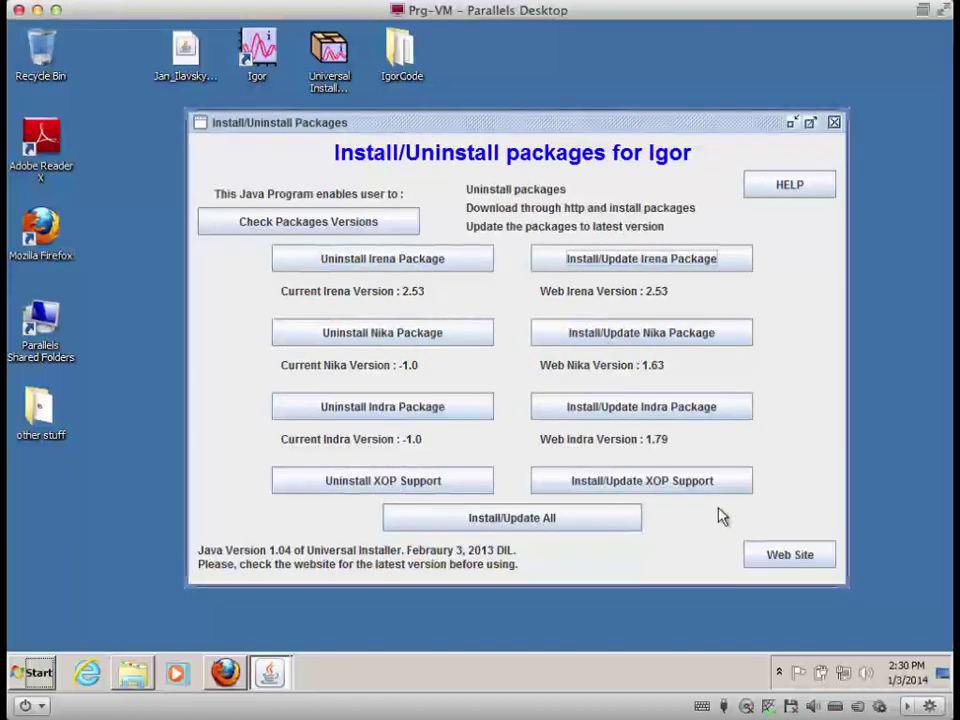
Run the Installer for XOPs to completion, then close the Install/Uninstall Packages window.
left_click(668, 484)
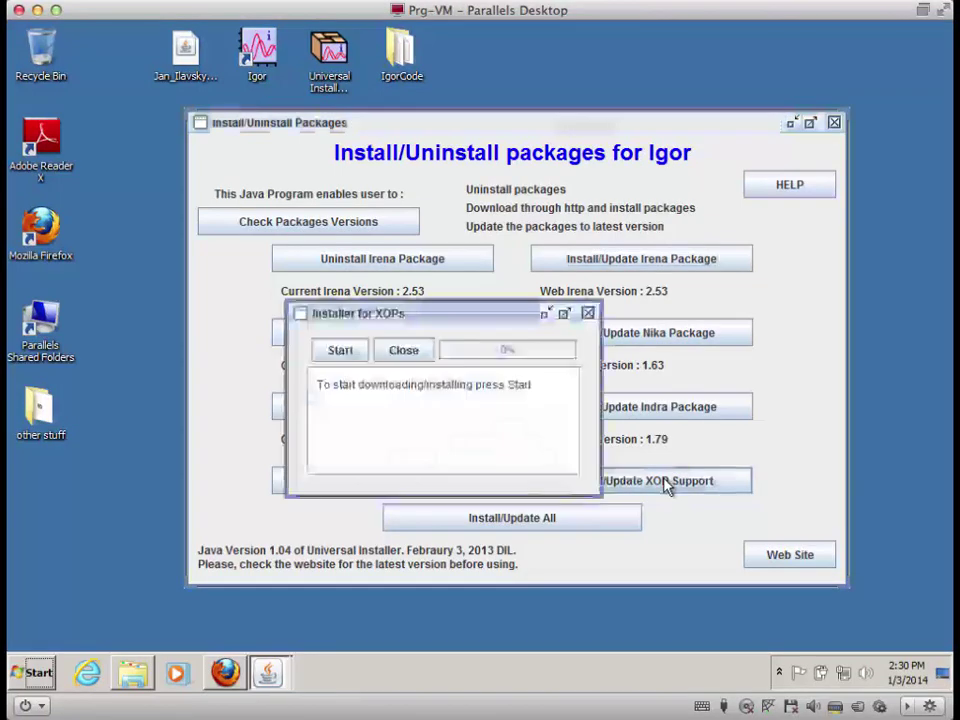
left_click(340, 351)
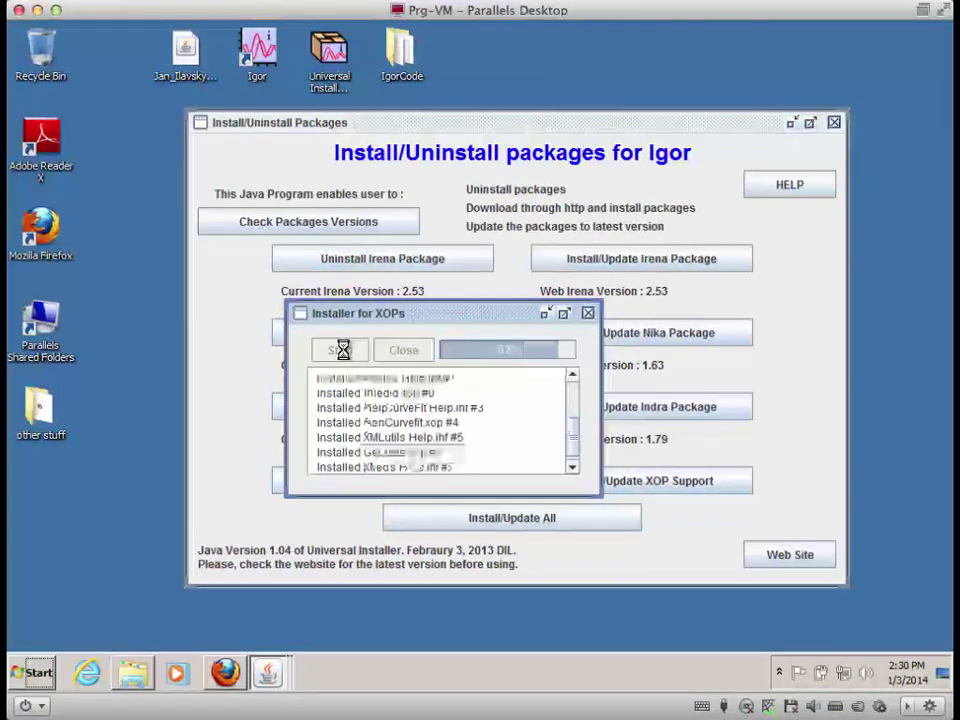
left_click(421, 357)
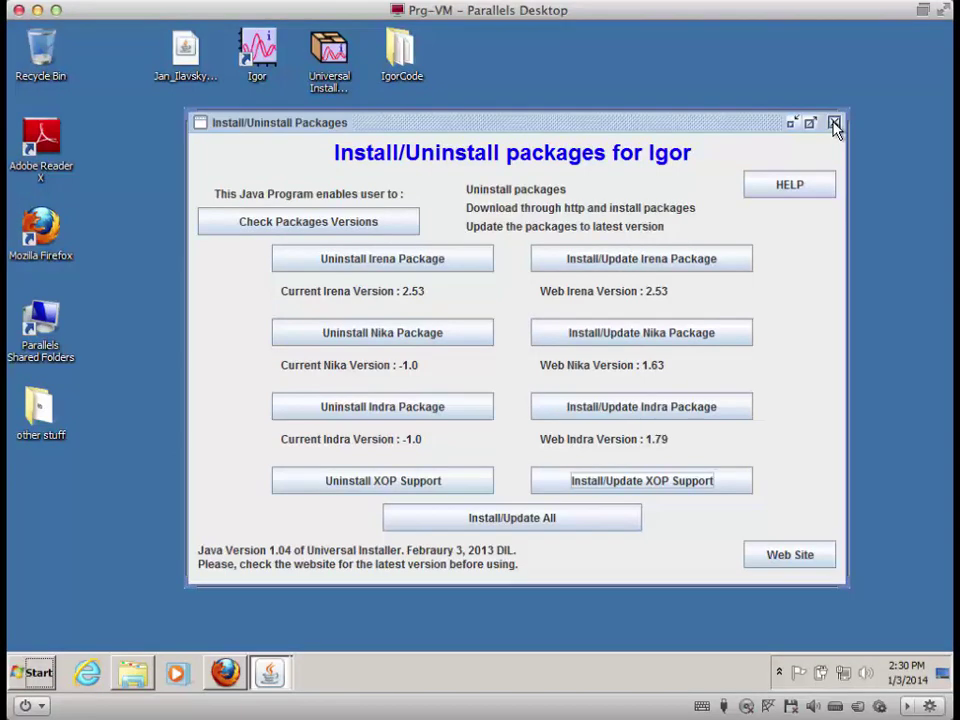
left_click(834, 123)
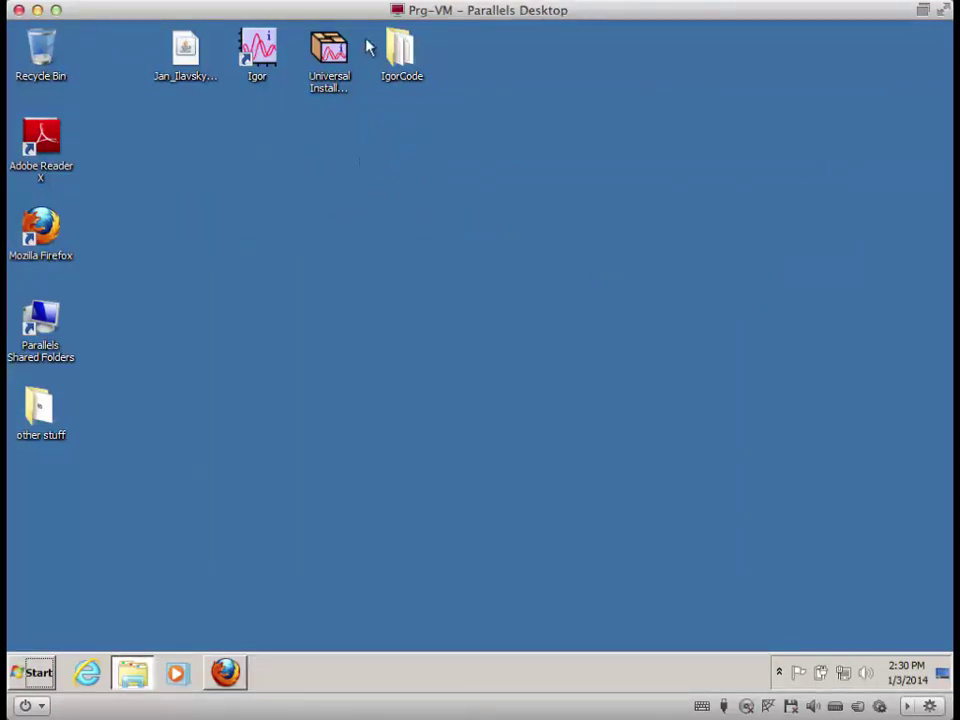
Open Universal Installer 1.23.pxp from the desktop in Igor Pro 6.34.
left_click(331, 52)
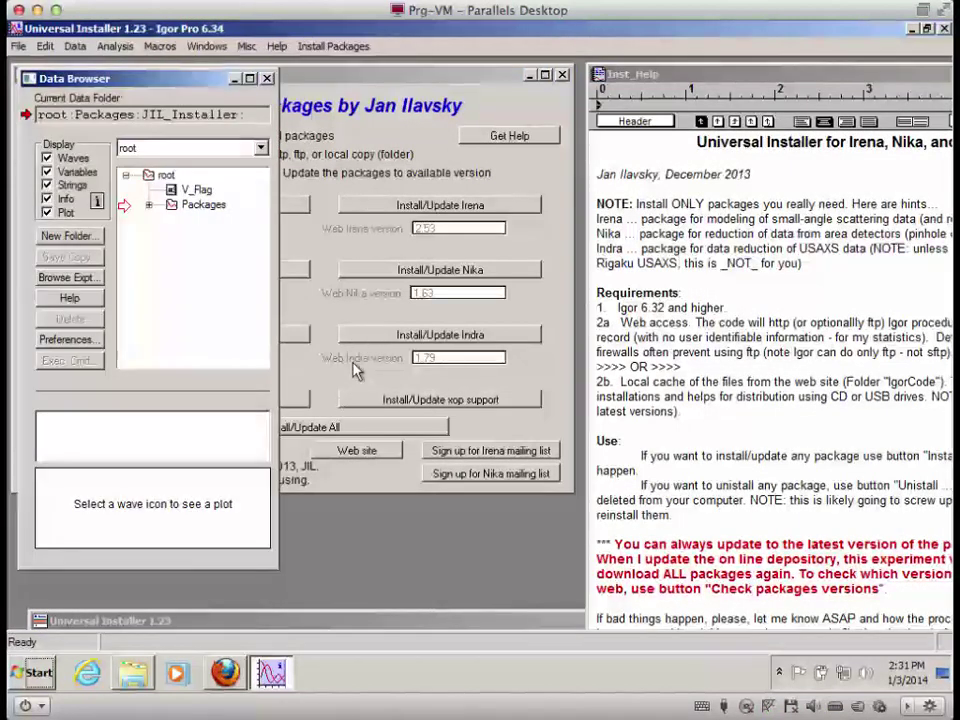
Raise and reposition the installer panel, restore and enlarge the history window, and bring Inst_Help forward.
left_click(330, 75)
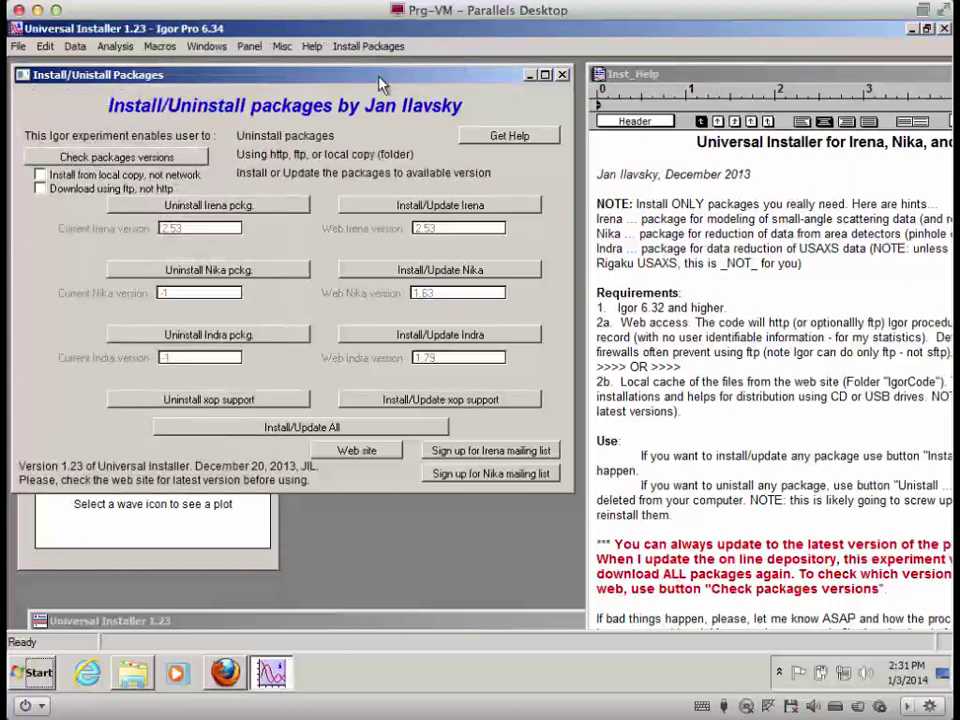
left_click_drag(380, 82, 376, 75)
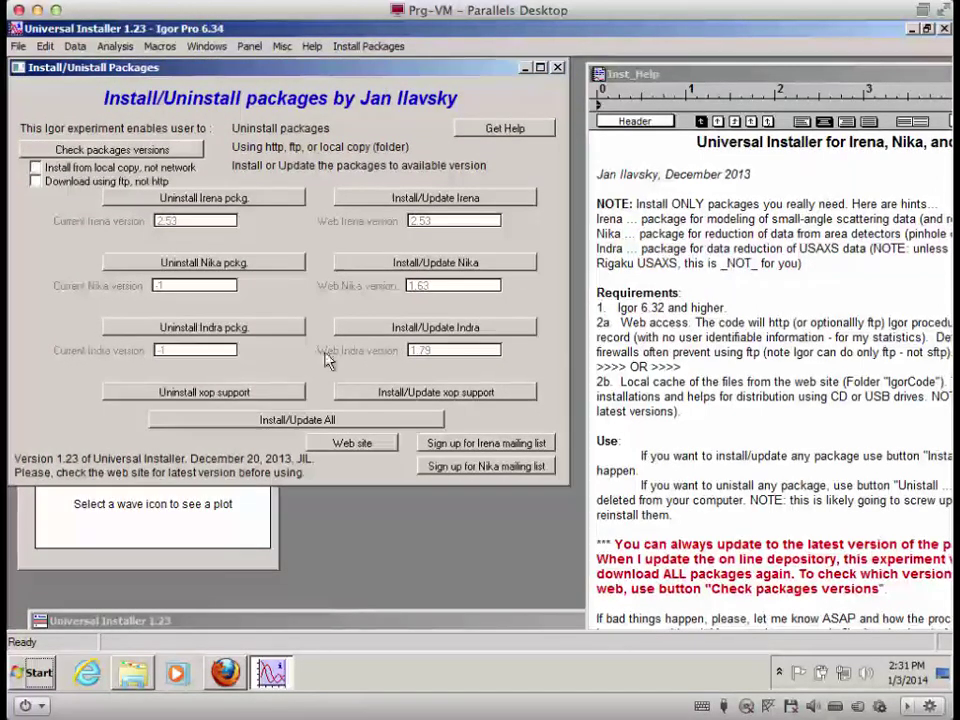
double_click(439, 624)
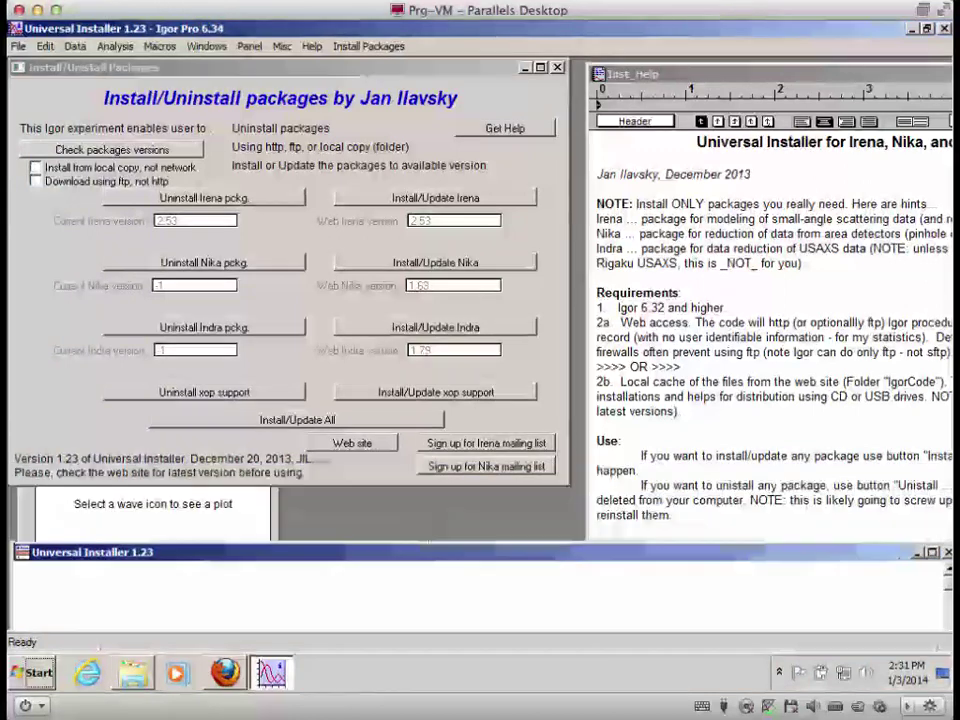
left_click_drag(428, 537, 421, 510)
left_click(852, 72)
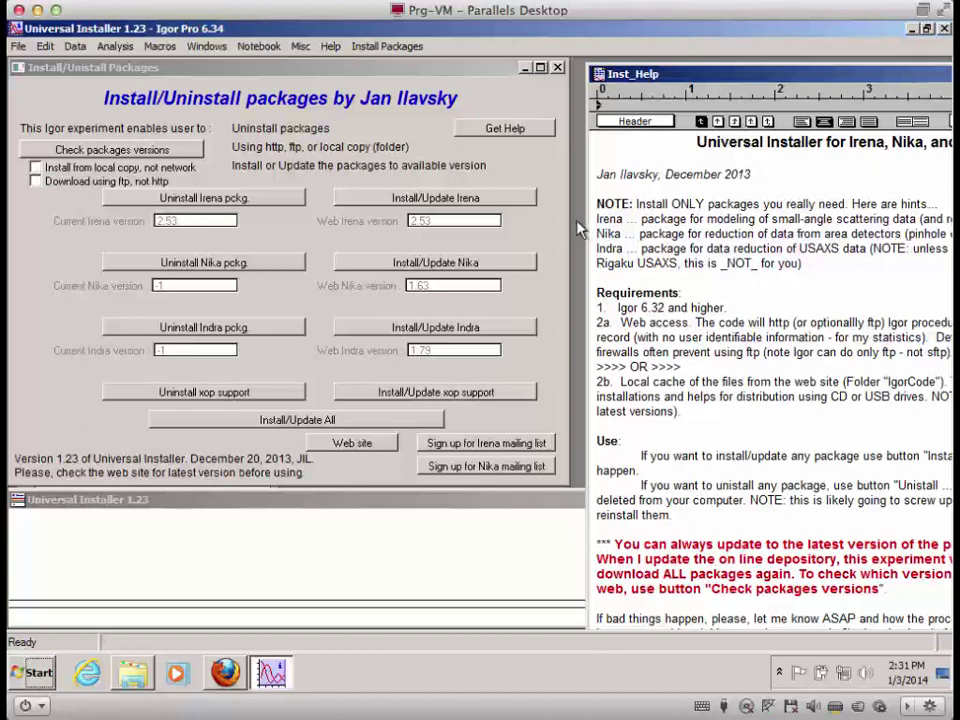
Install the Nika package from the installer panel and acknowledge the Nika installed alert.
left_click(546, 255)
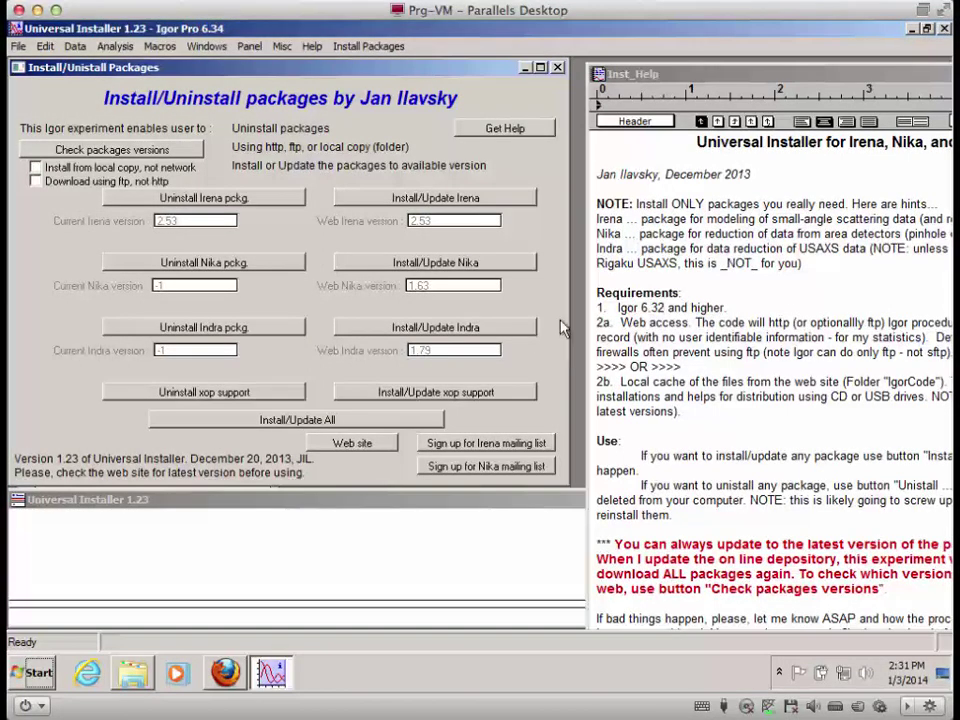
left_click(485, 266)
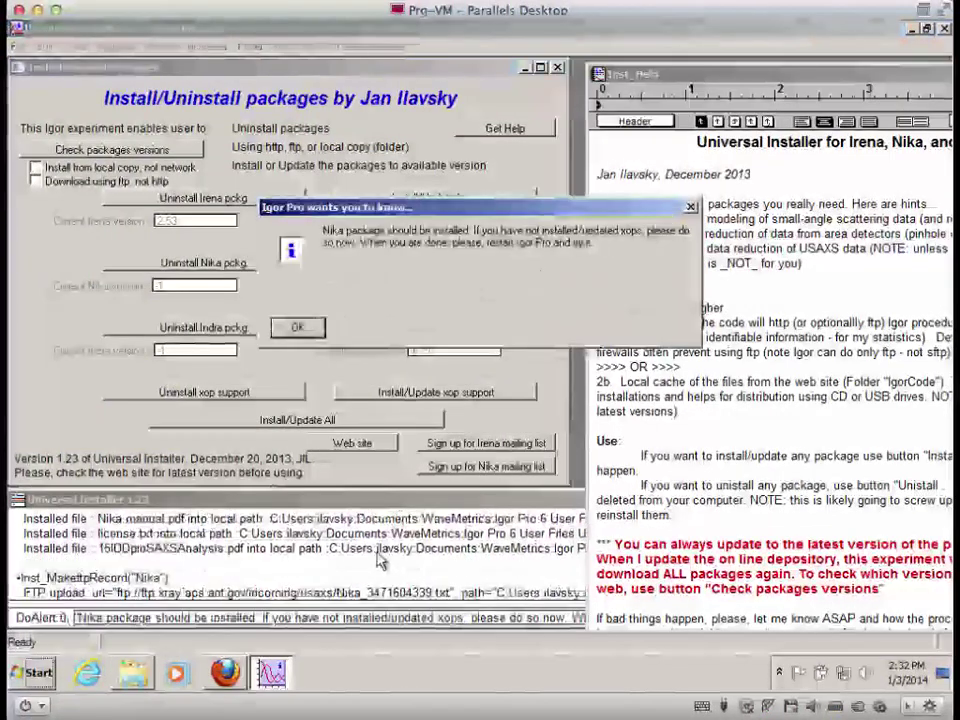
left_click(313, 338)
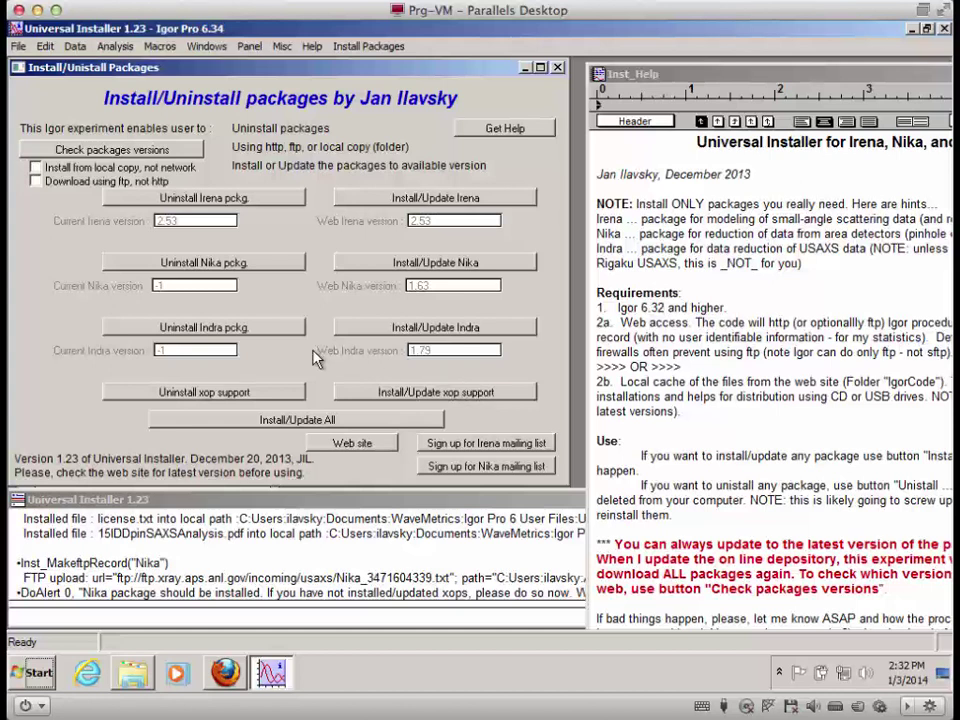
Recheck package versions so Nika shows 1.63, leaving only Indra at -1.
left_click(142, 148)
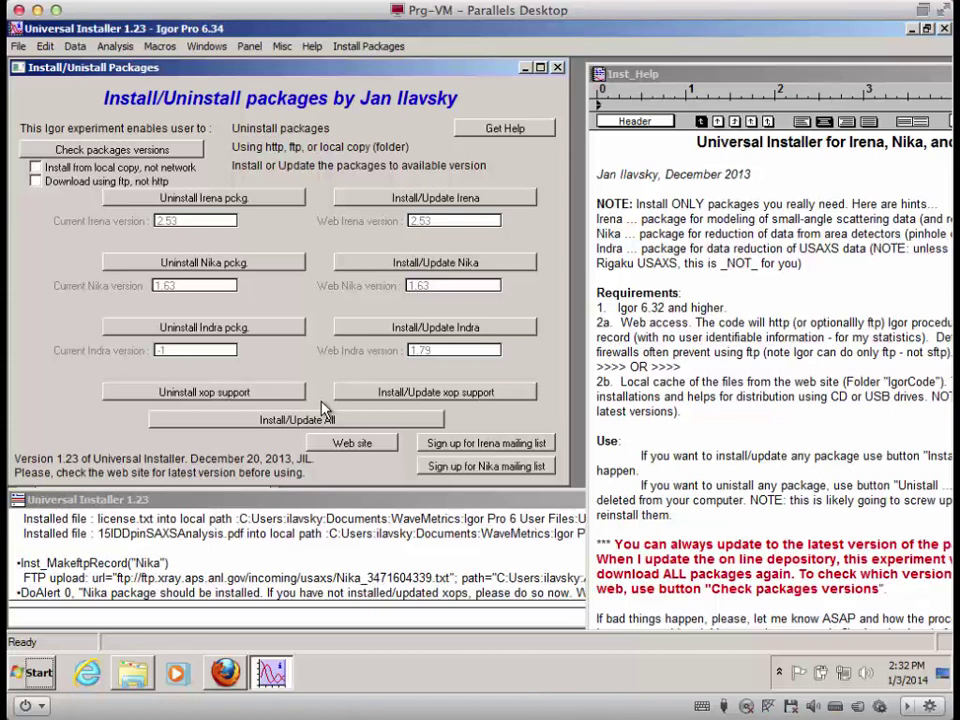
Bring the installer history log forward, scroll through the installed Nika files, then briefly minimize Igor Pro.
left_click(390, 535)
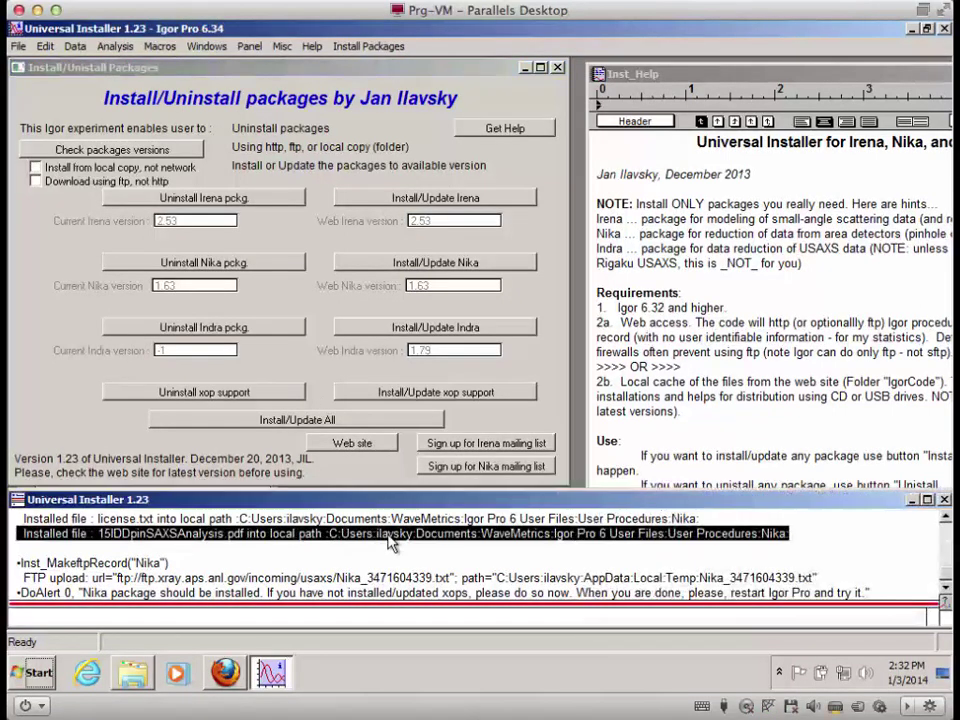
left_click(946, 518)
left_click(946, 518)
left_click(946, 518)
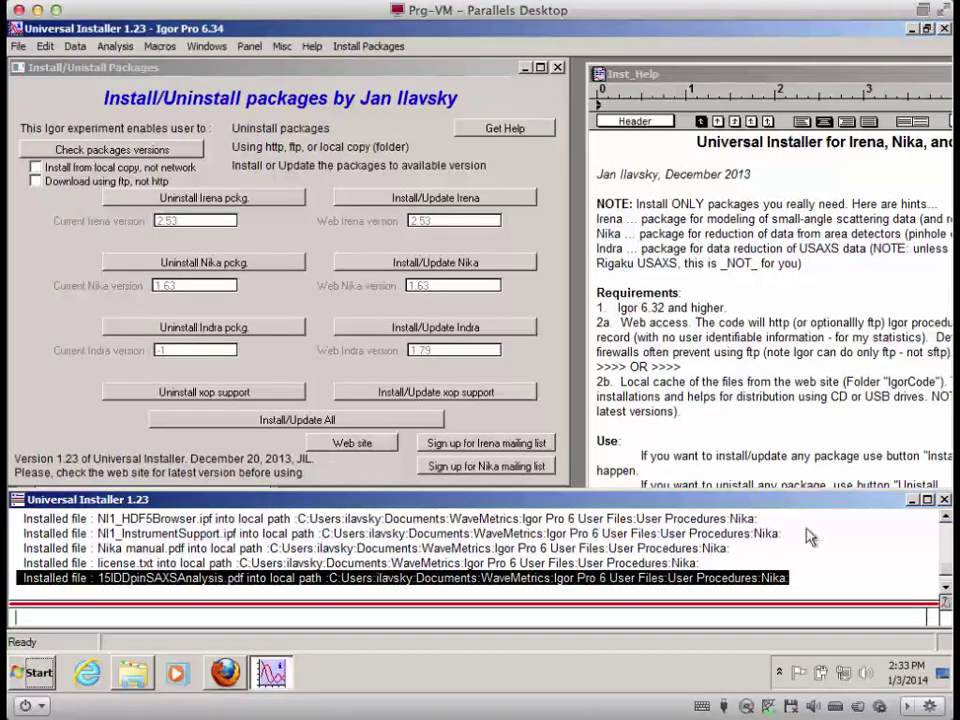
left_click(946, 590)
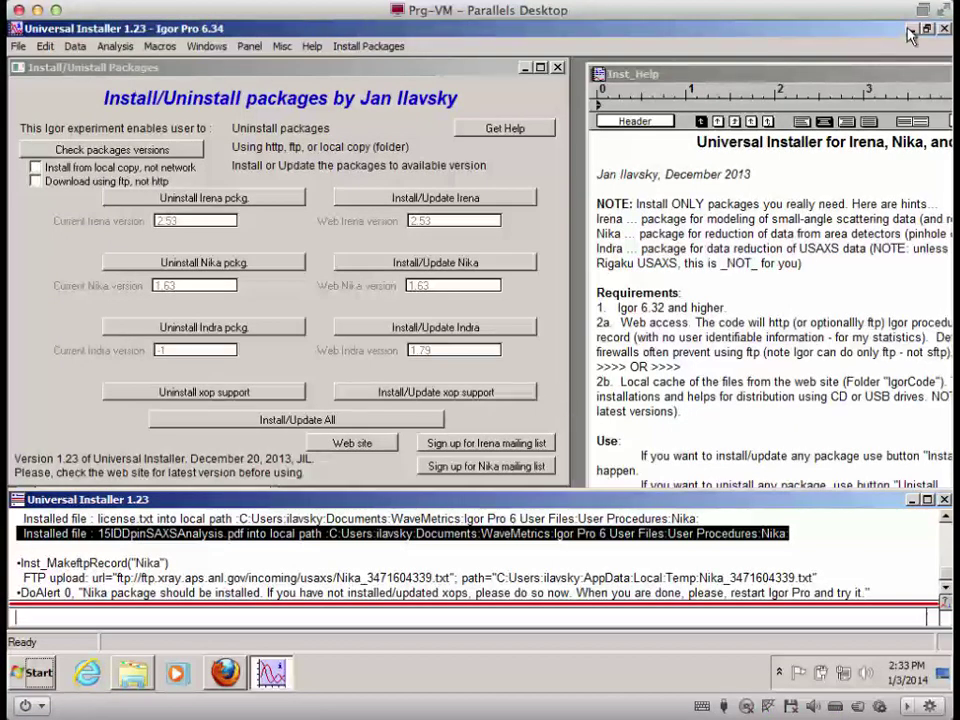
left_click(908, 30)
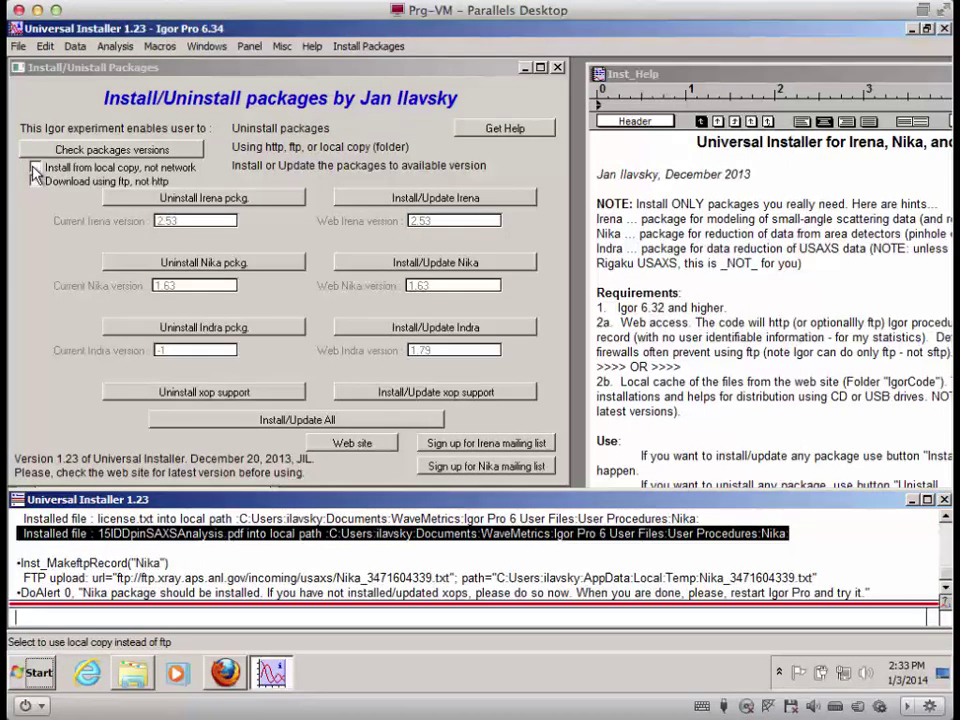
Switch the installer to install from the existing local IgorCode copy instead of the network.
left_click(35, 169)
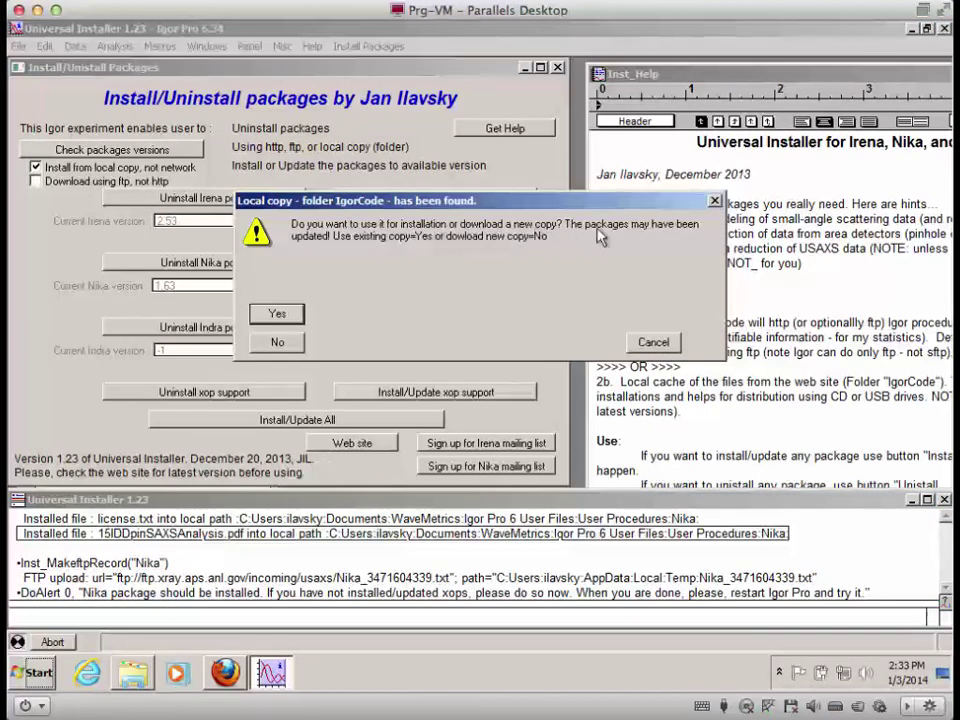
left_click(278, 315)
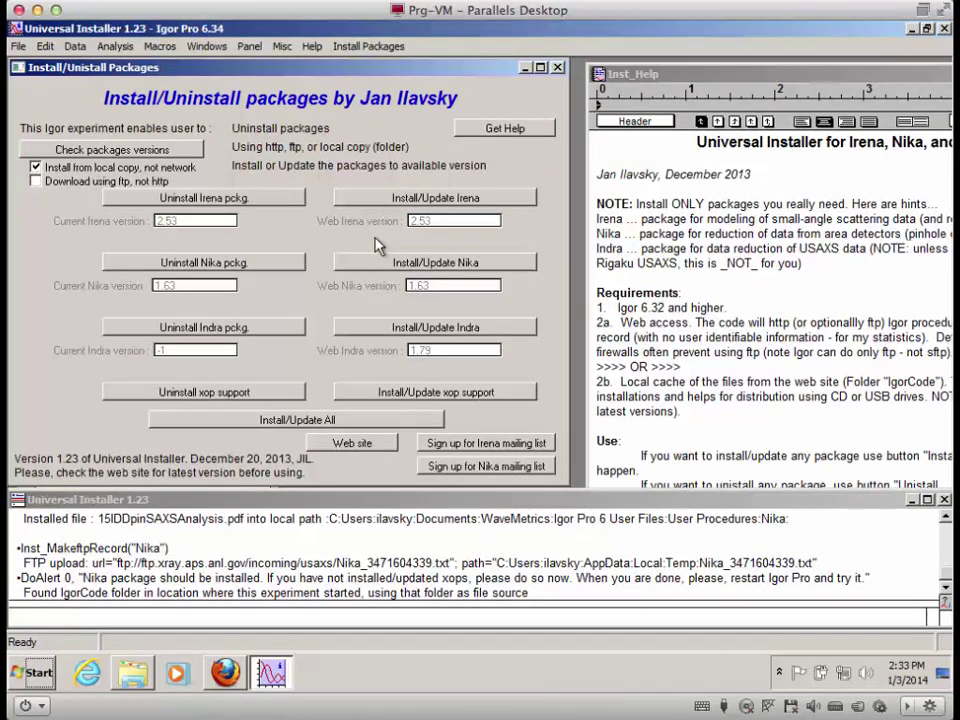
Install Indra from the local copy, dismiss the notice, and scroll the log of copied files.
left_click(360, 330)
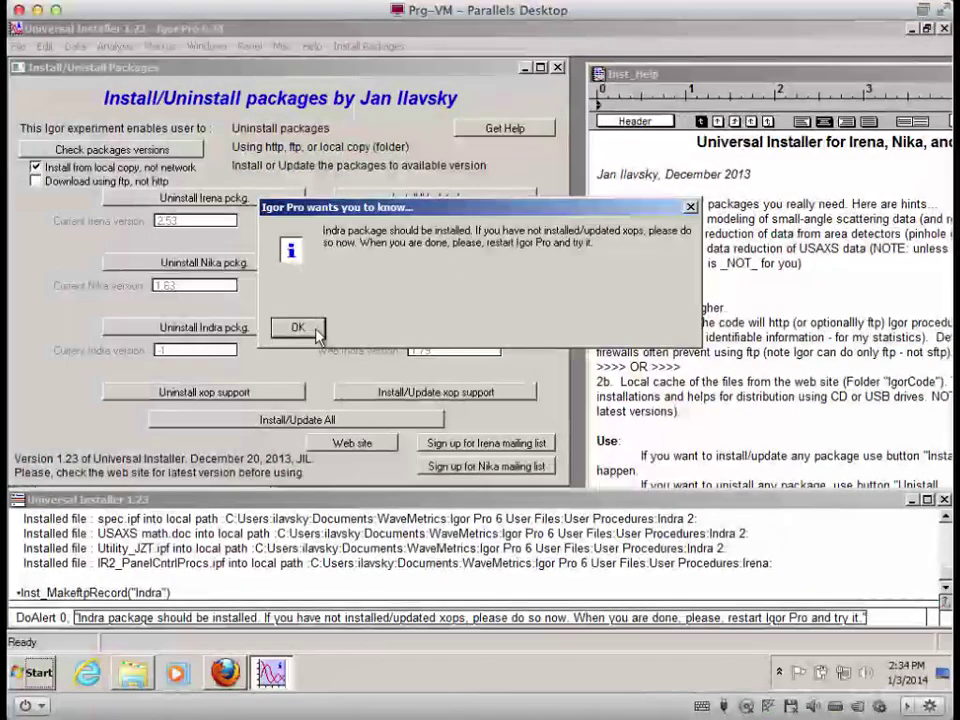
left_click(317, 334)
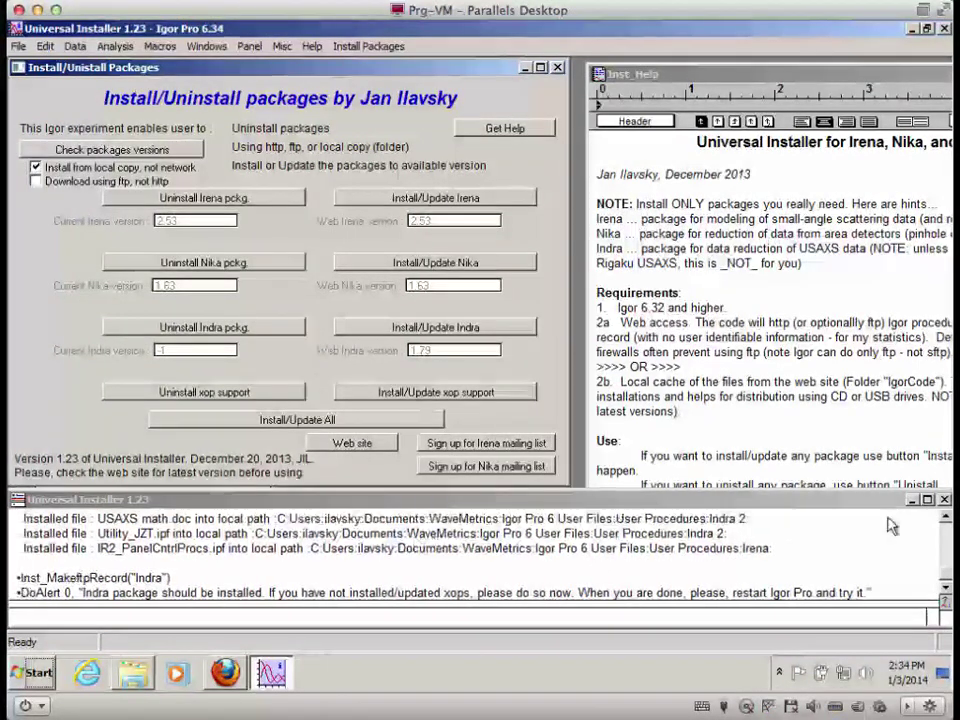
left_click(946, 520)
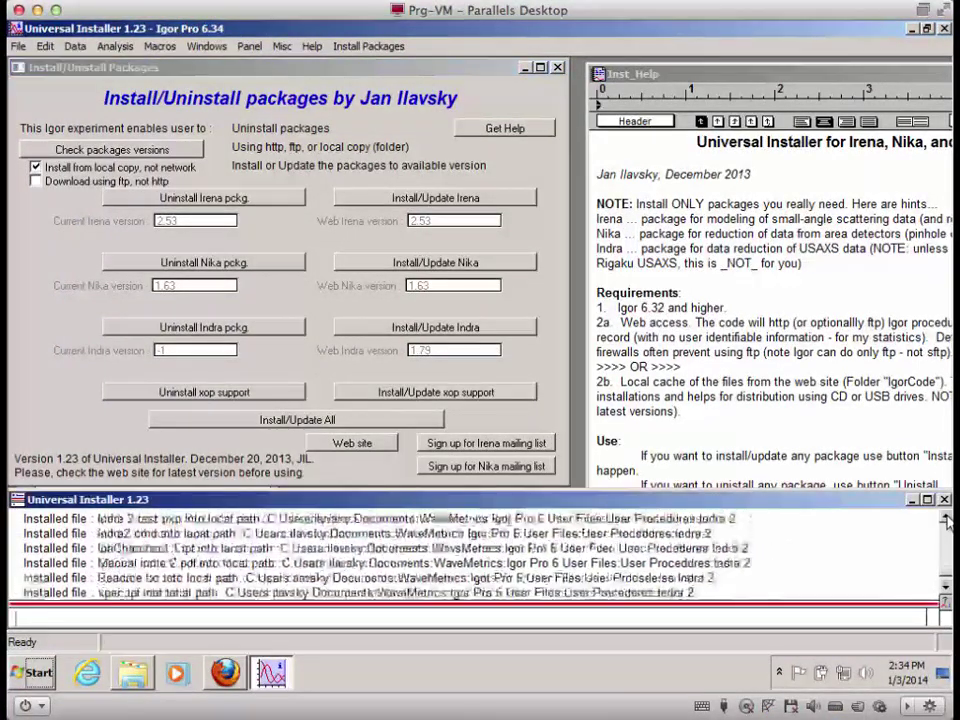
left_click(946, 593)
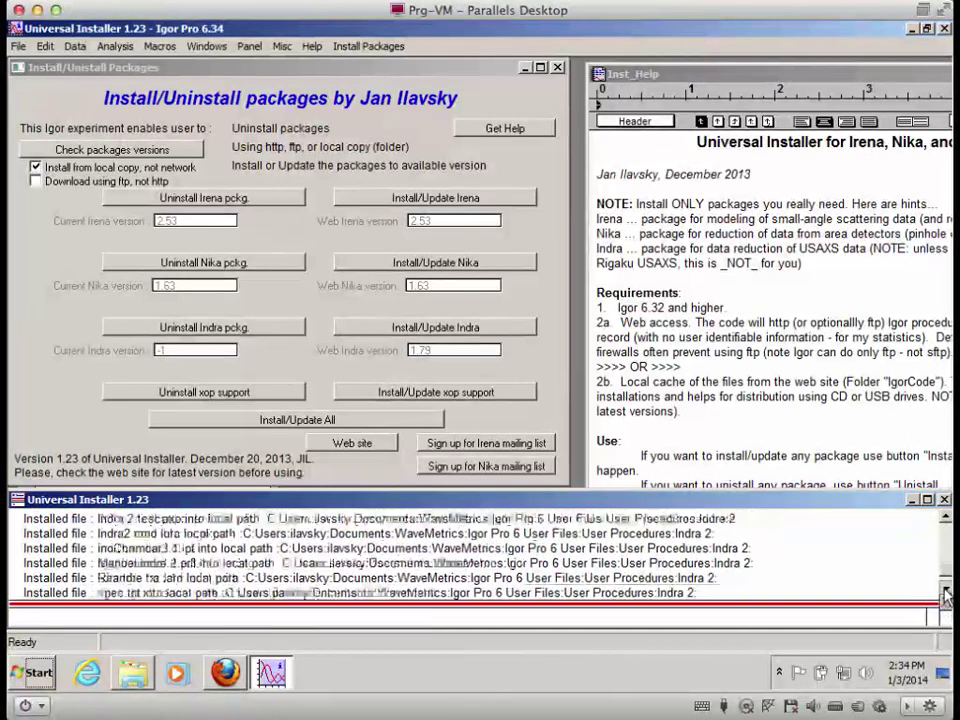
left_click(946, 593)
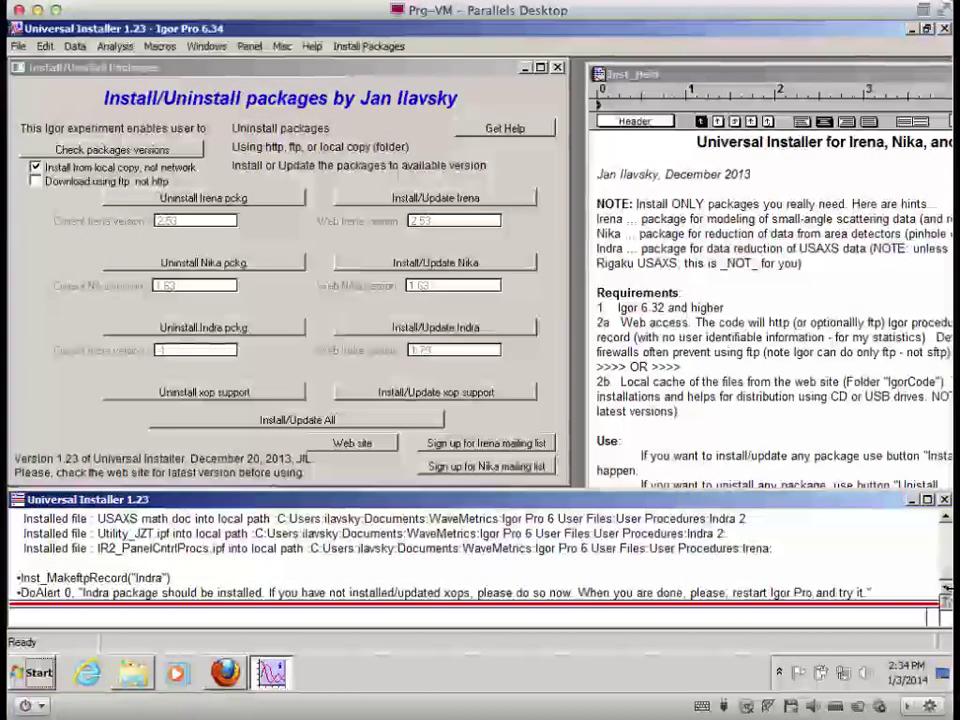
Recheck package versions to confirm Indra 1.79, then install XOP support into Igor Extensions.
left_click(130, 149)
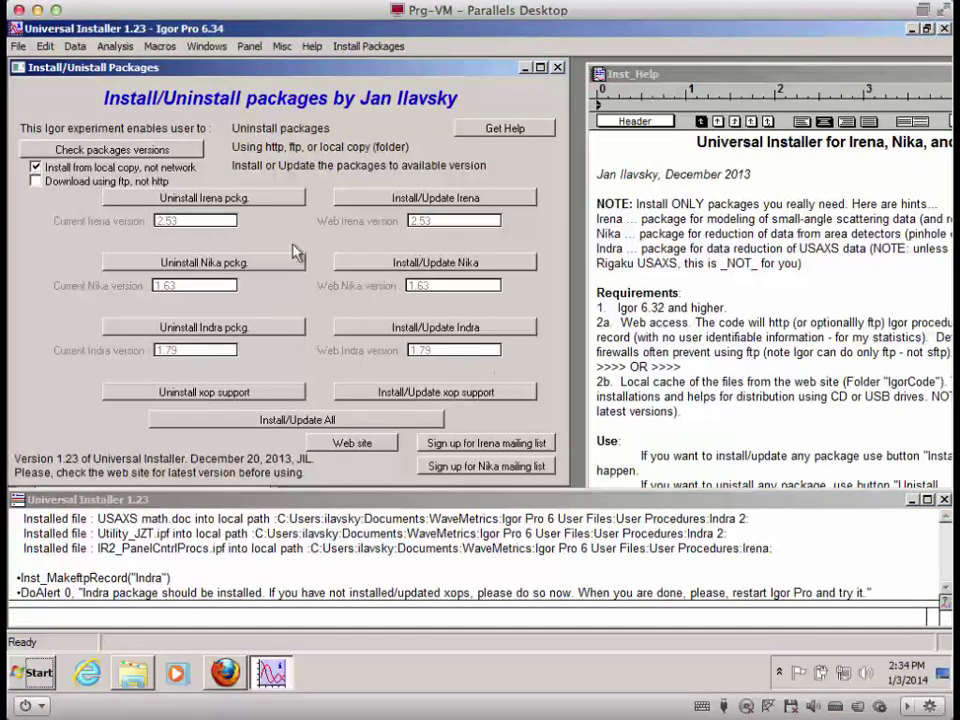
left_click(428, 395)
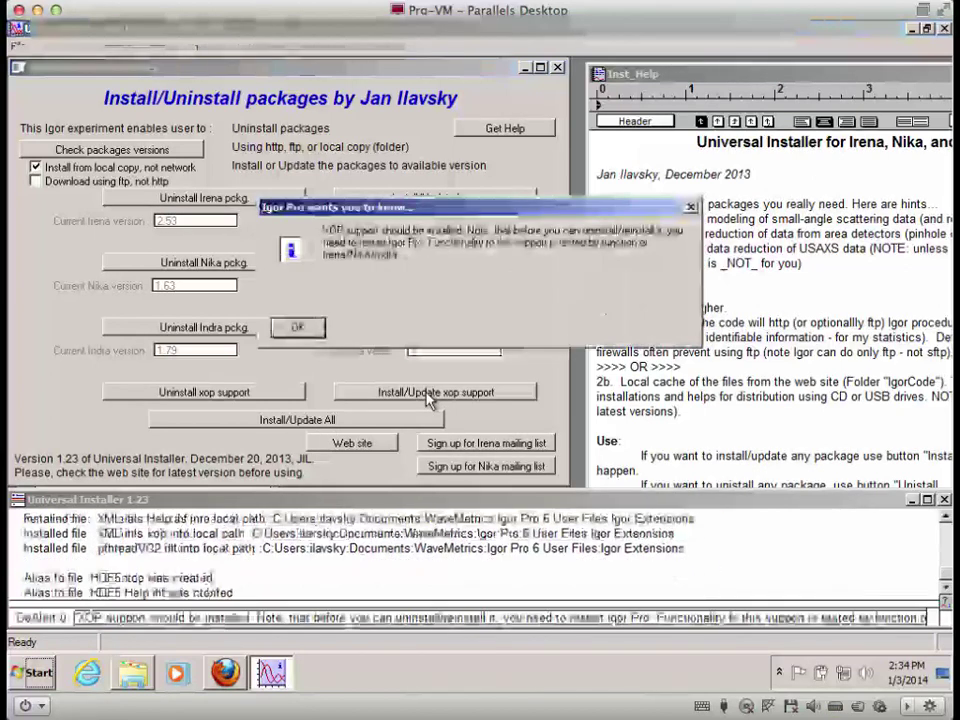
left_click(310, 326)
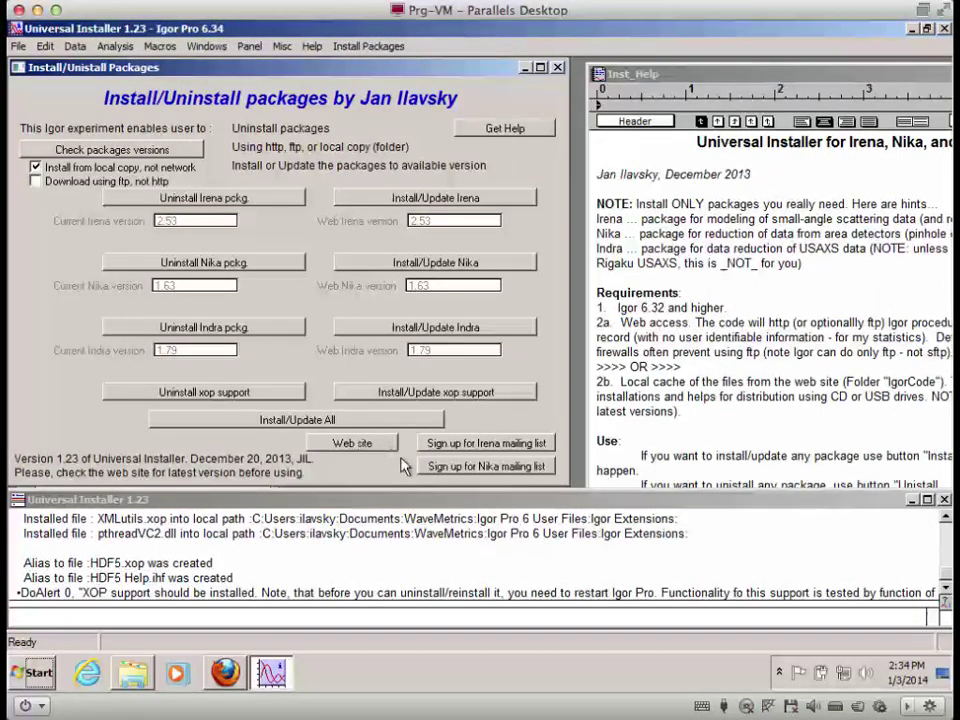
Open the packages' web site in Firefox and go to the Irena 2 SAS modeling page.
left_click(362, 448)
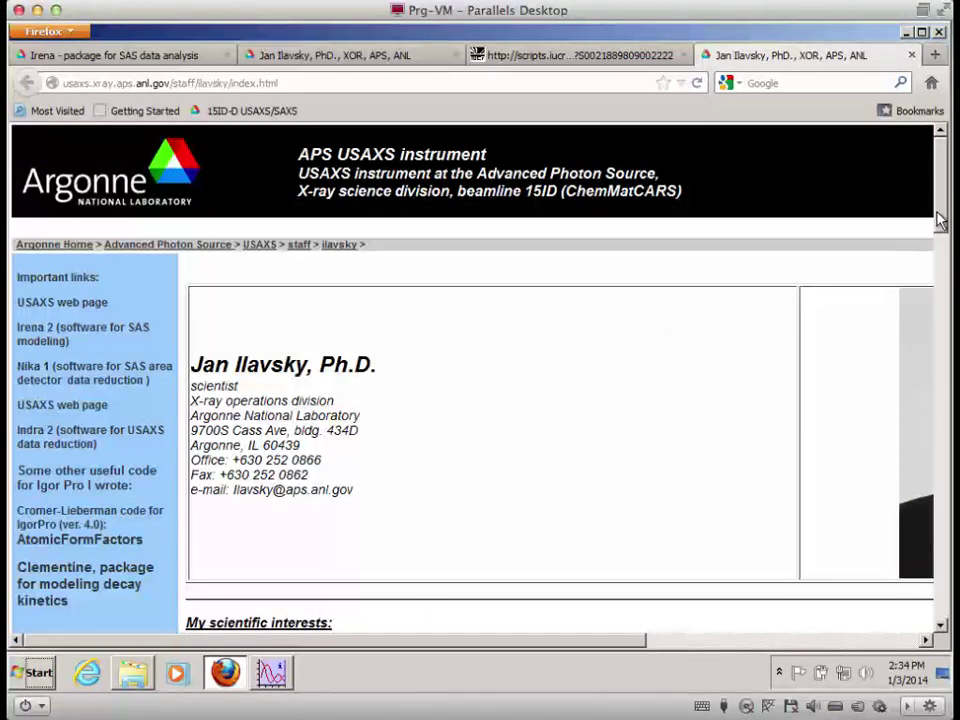
scroll(940, 220, "down", 3)
scroll(846, 221, "up", 2)
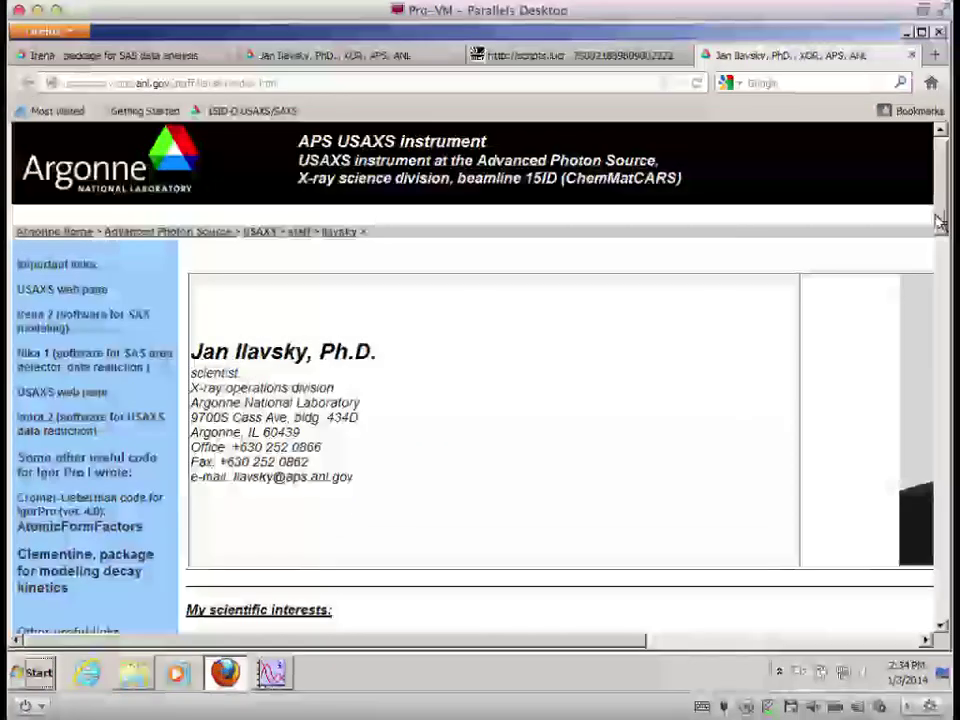
left_click(52, 325)
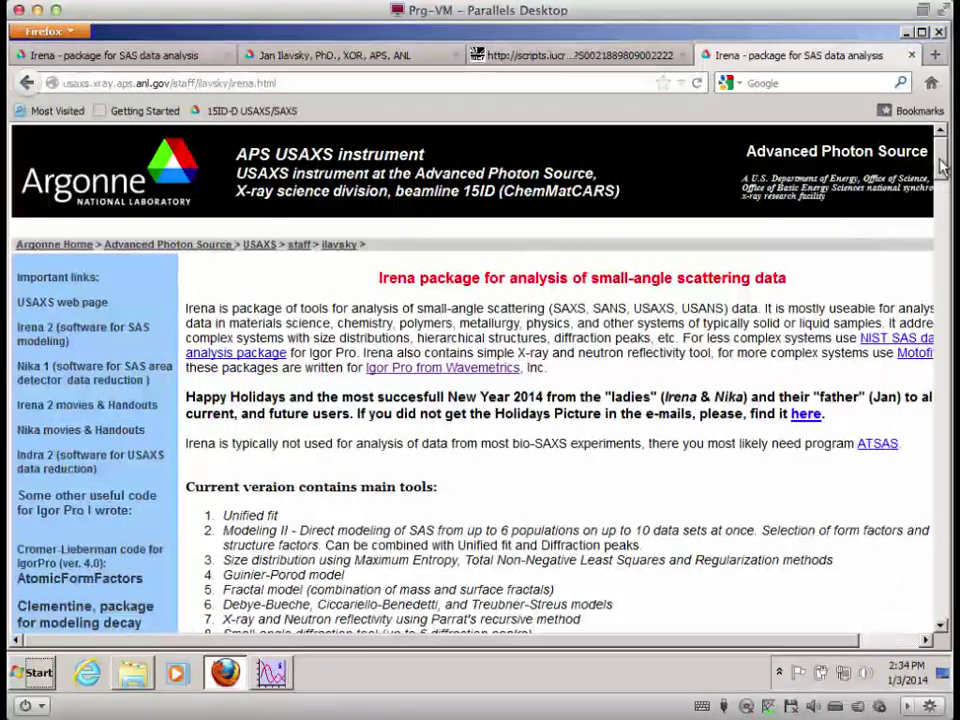
scroll(940, 198, "down", 3)
scroll(940, 198, "up", 3)
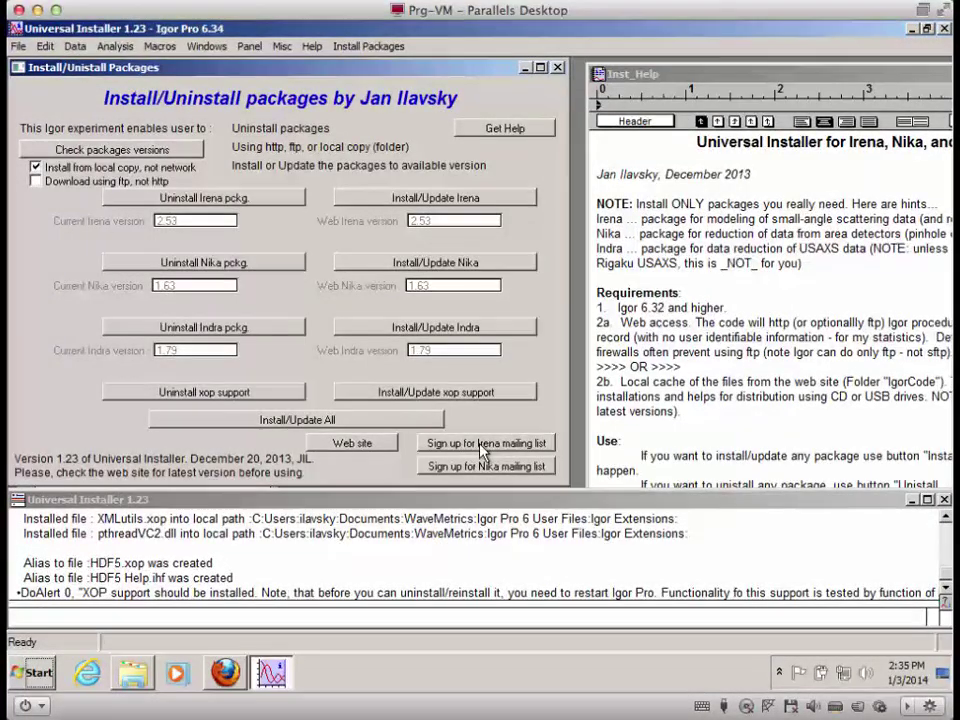
Review the Irena_users mailing-list sign-up form, close its tab, and hide Firefox.
left_click(485, 450)
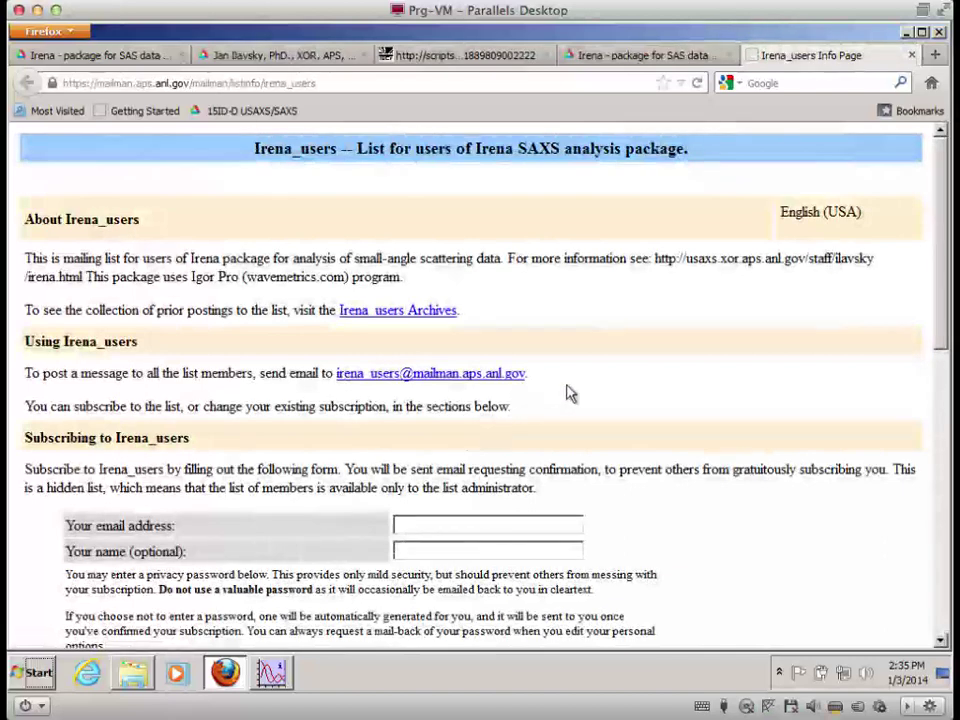
left_click_drag(947, 270, 940, 360)
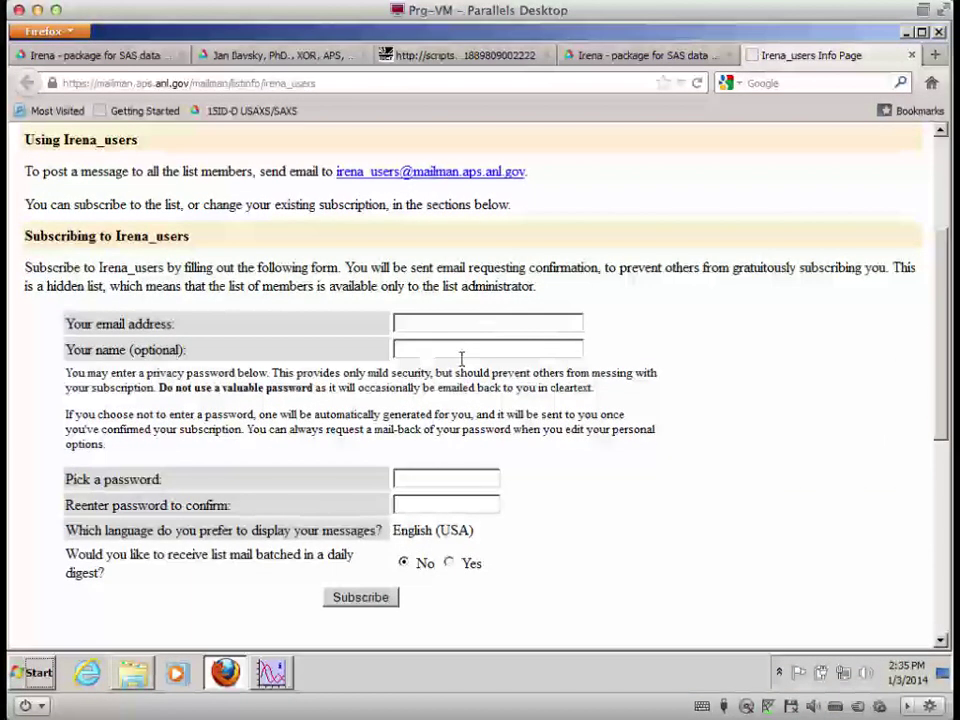
left_click_drag(944, 320, 944, 233)
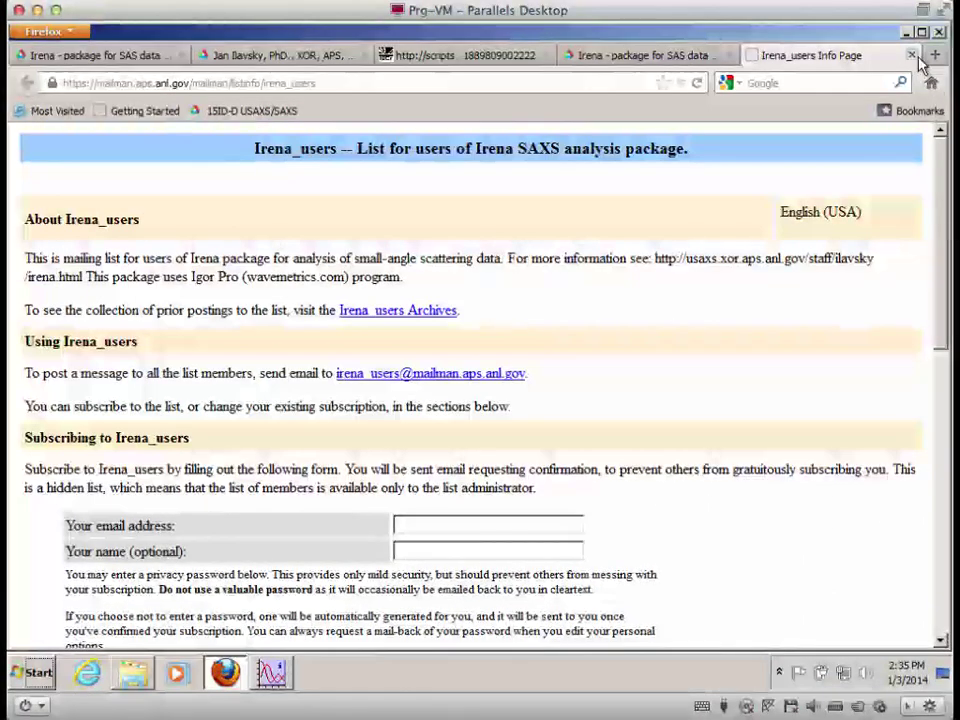
left_click(912, 56)
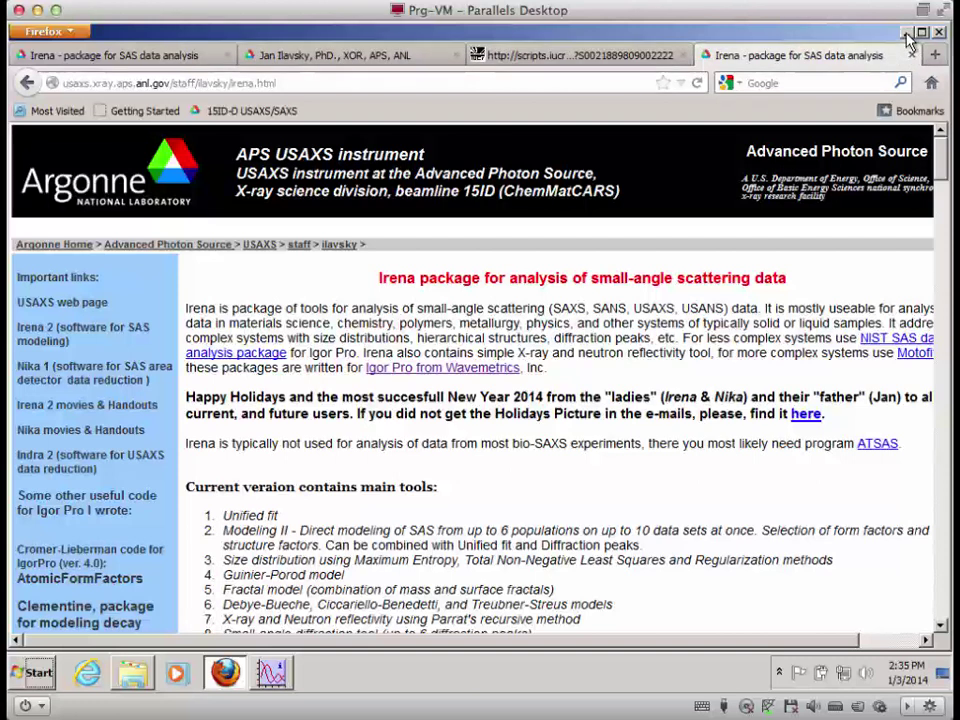
left_click(907, 33)
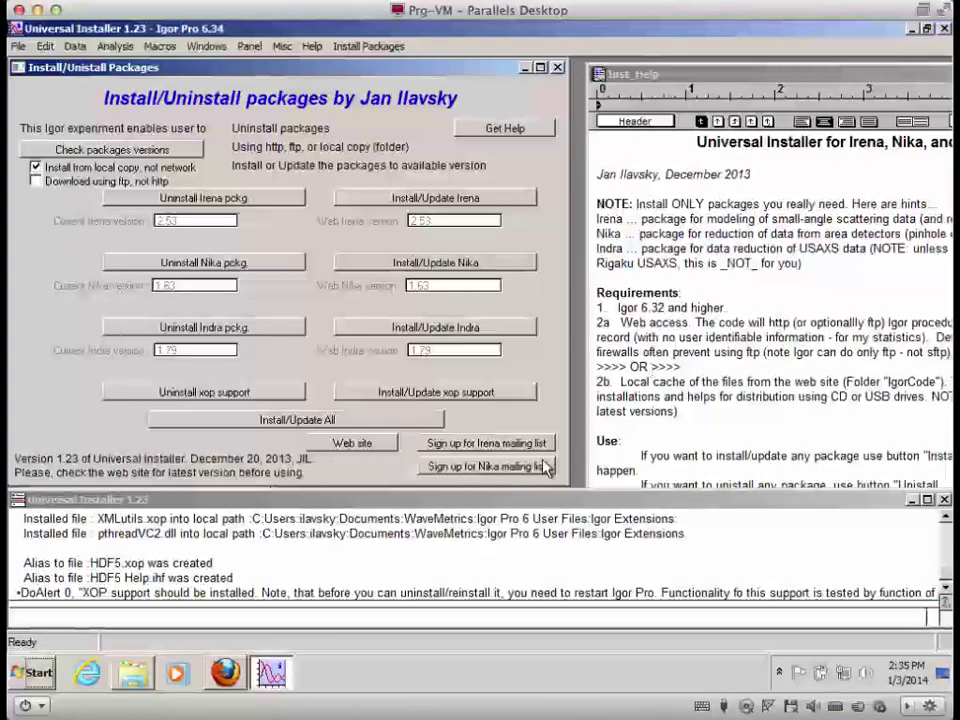
Review the Nika_users mailing-list sign-up page and close its tab.
left_click(527, 468)
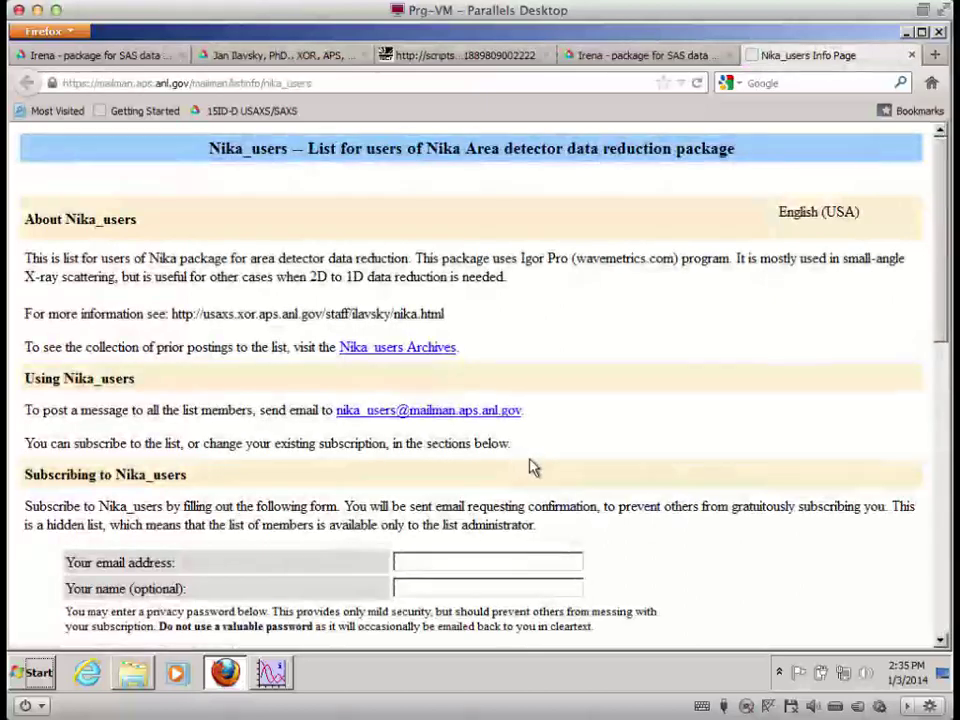
mouse_move(939, 262)
left_mouse_down()
mouse_move(930, 343)
mouse_move(932, 242)
left_mouse_up()
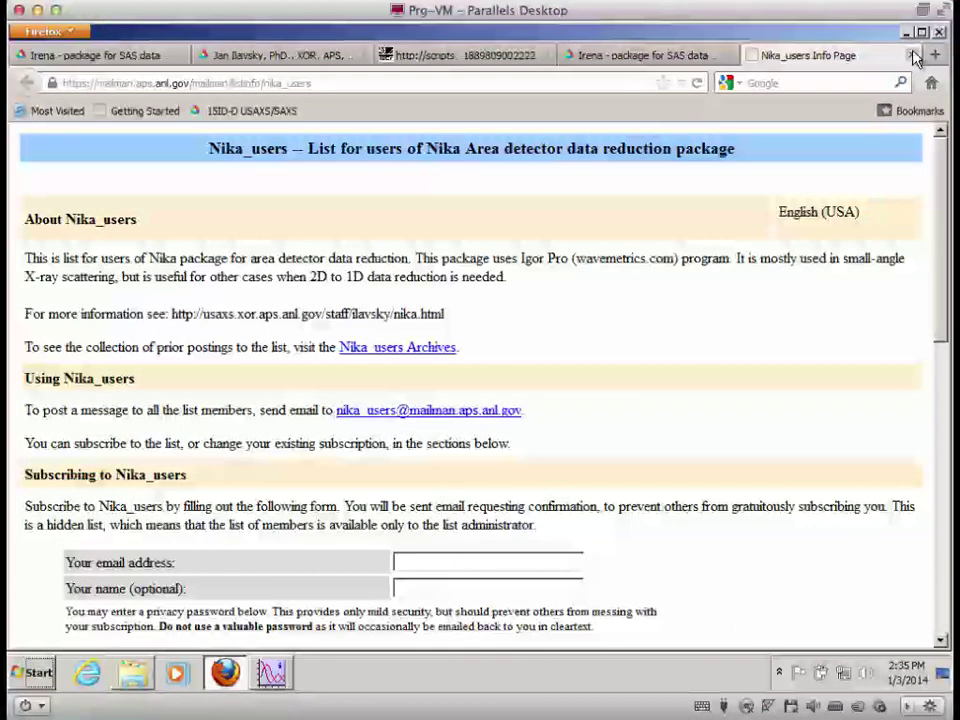
left_click(912, 55)
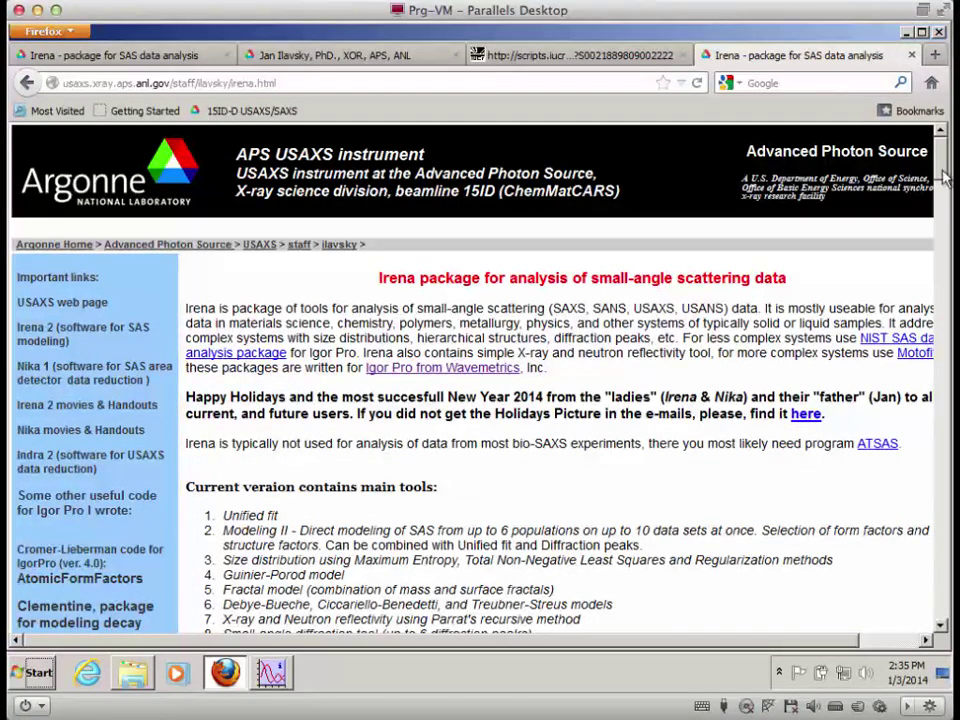
left_click_drag(670, 650, 761, 646)
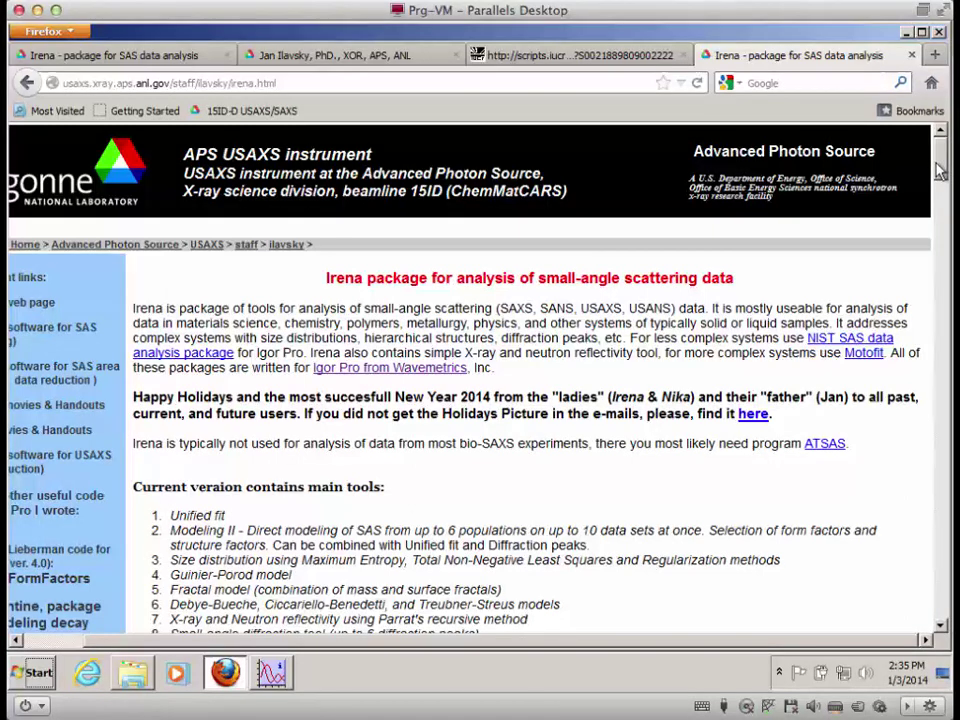
mouse_move(940, 172)
left_mouse_down()
mouse_move(940, 182)
mouse_move(944, 161)
left_mouse_up()
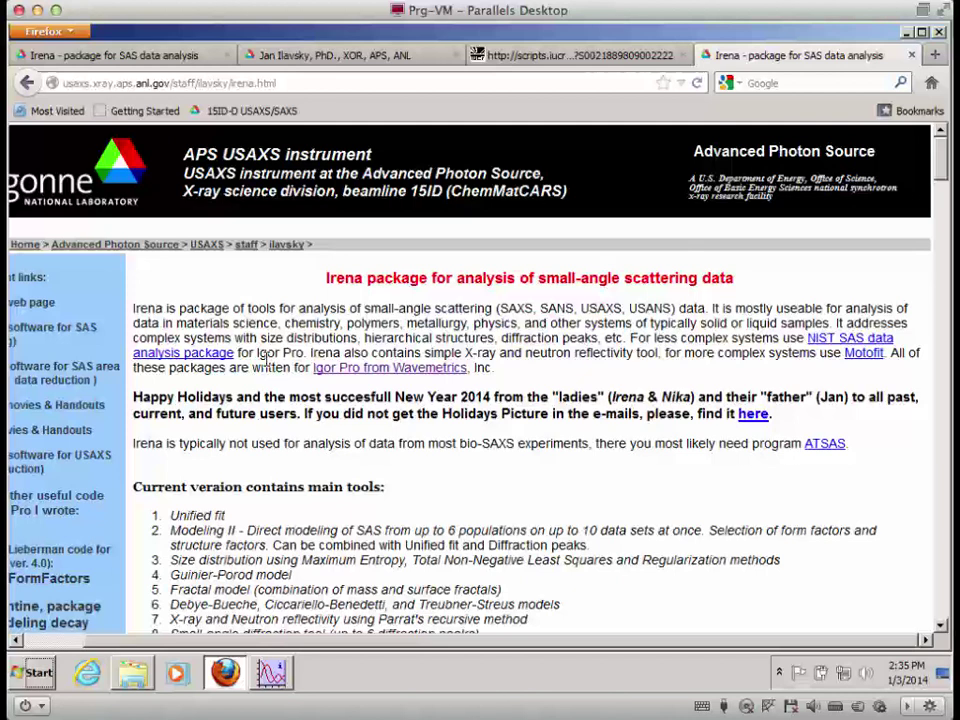
left_click_drag(381, 645, 311, 645)
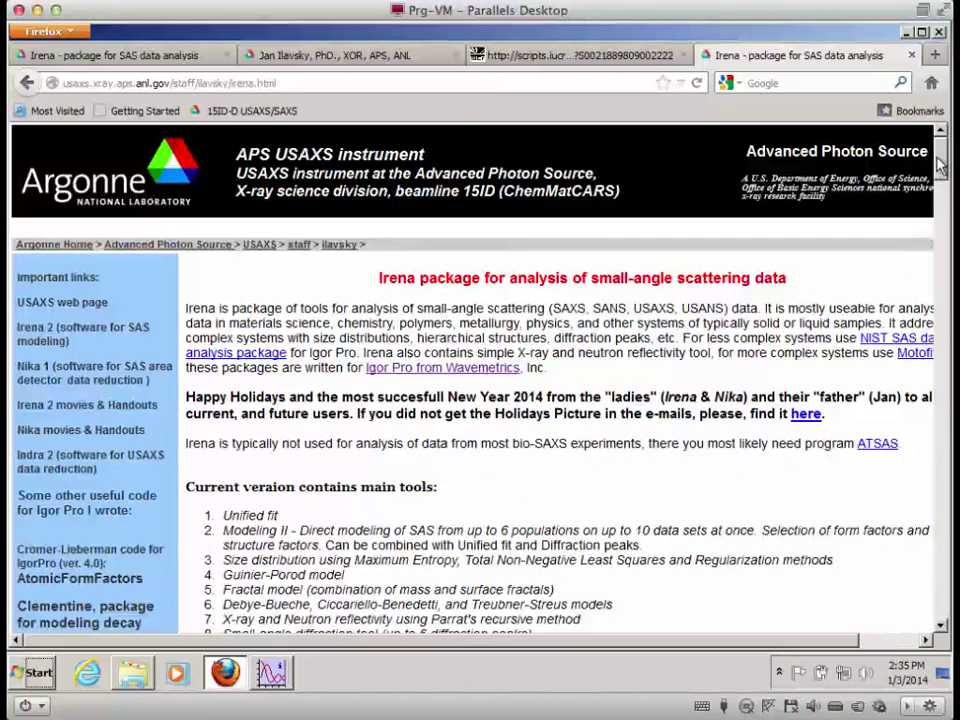
mouse_move(940, 165)
left_mouse_down()
mouse_move(939, 206)
mouse_move(938, 150)
left_mouse_up()
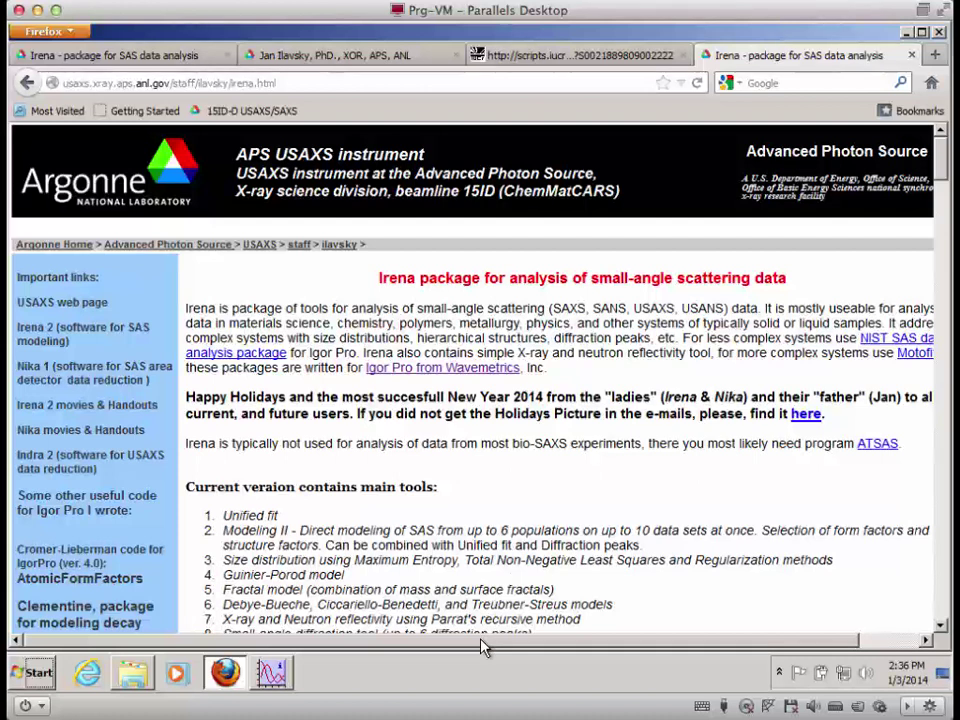
left_click_drag(480, 645, 560, 643)
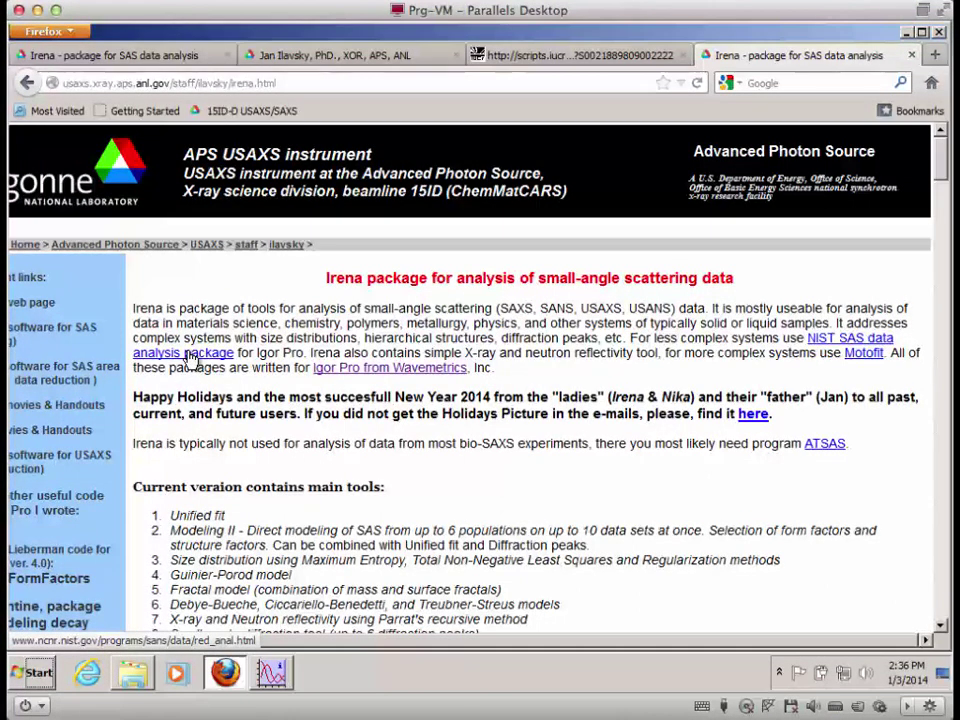
Open the NIST SANS & USANS analysis page, then begin quitting Igor Pro.
left_click(190, 357)
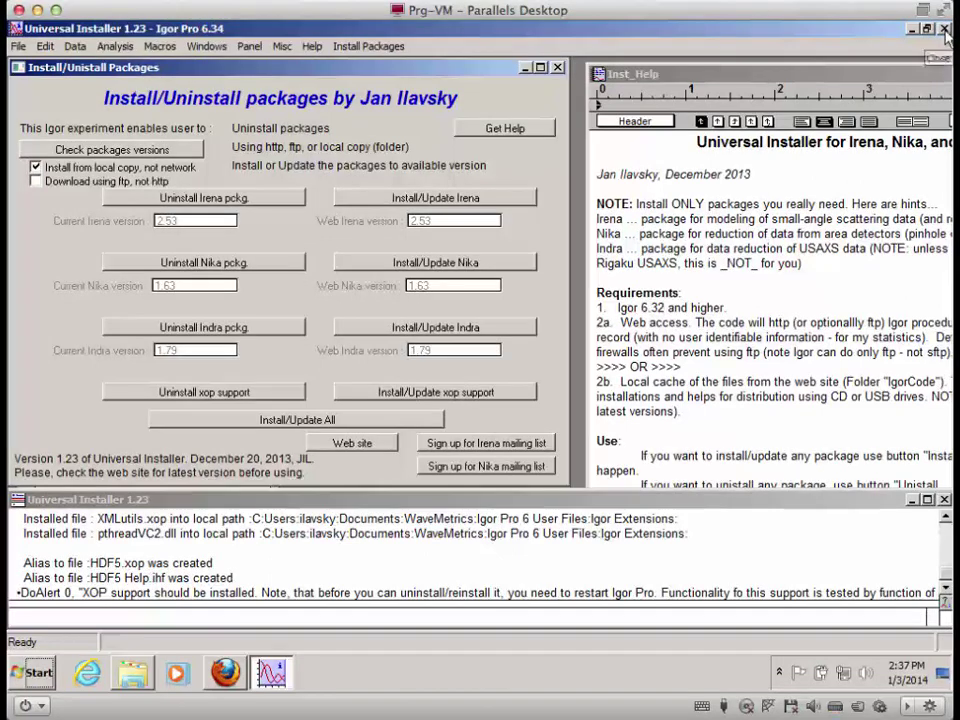
left_click(944, 29)
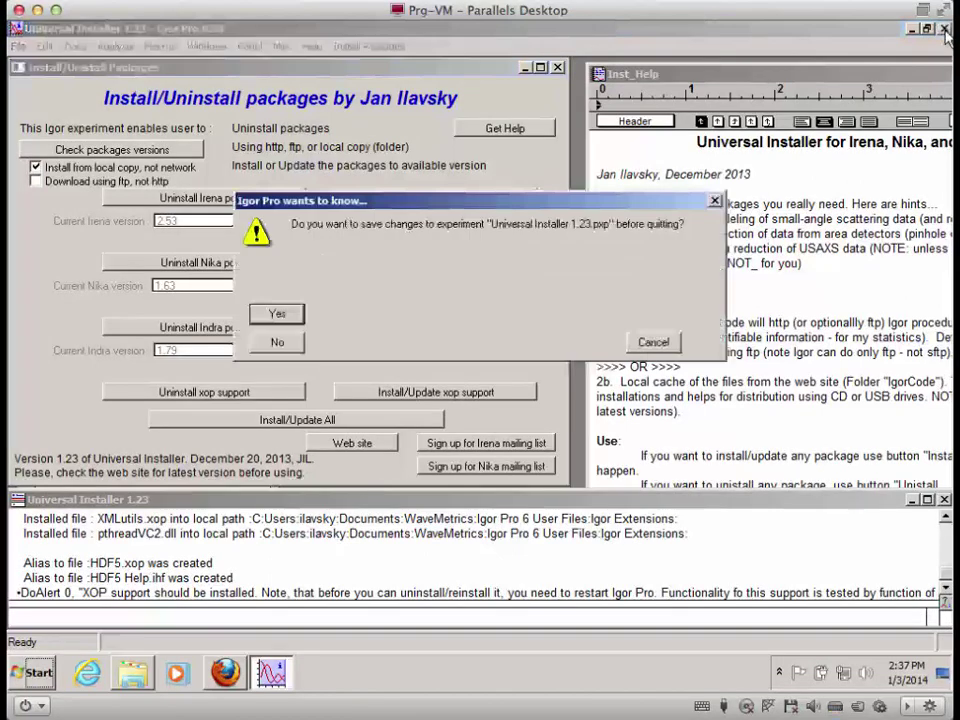
Quit without saving Universal Installer 1.23.pxp, relaunch Igor Pro 6.34, and open the Macros menu.
left_click(275, 343)
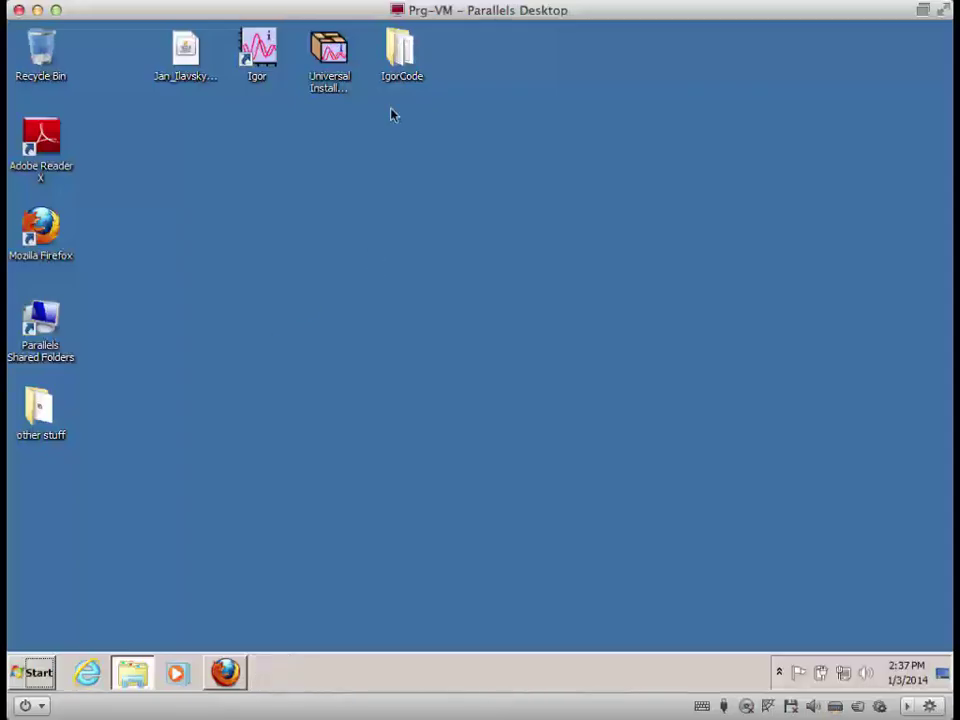
double_click(255, 44)
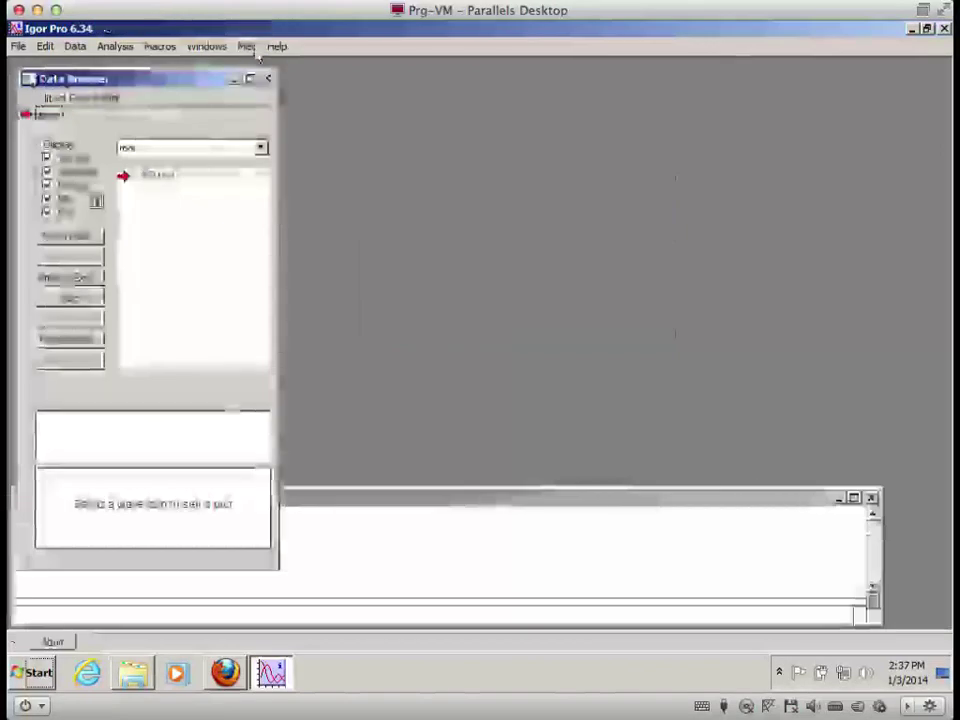
left_click_drag(207, 83, 198, 78)
left_click(157, 47)
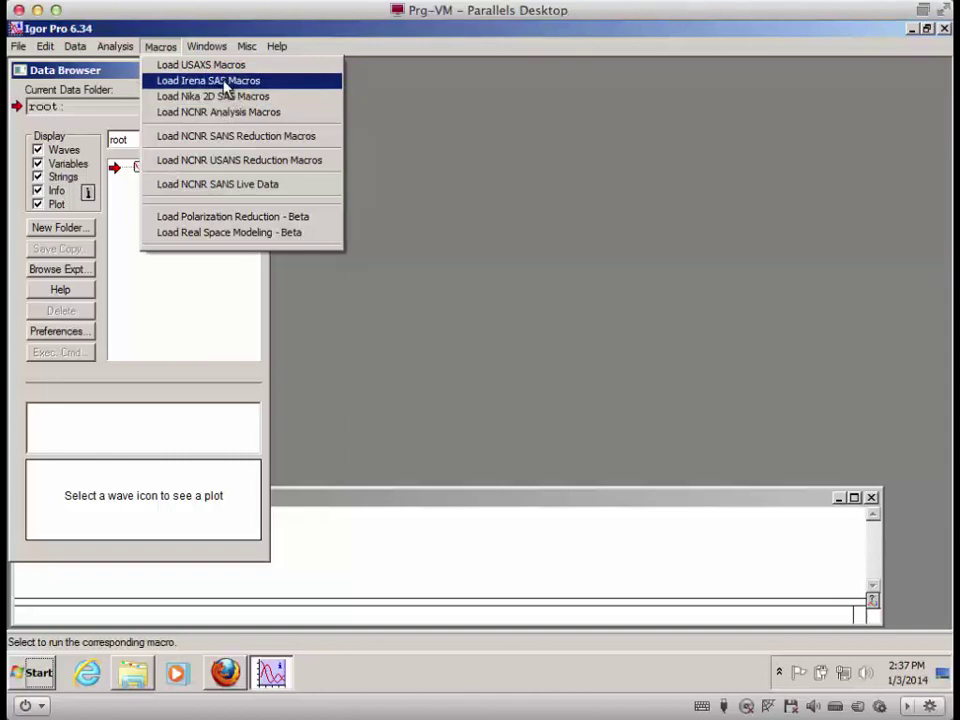
Load the Irena SAS macros and browse the SAS menu's 'Help, About, Manuals, Remove Irena' submenu.
left_click(226, 90)
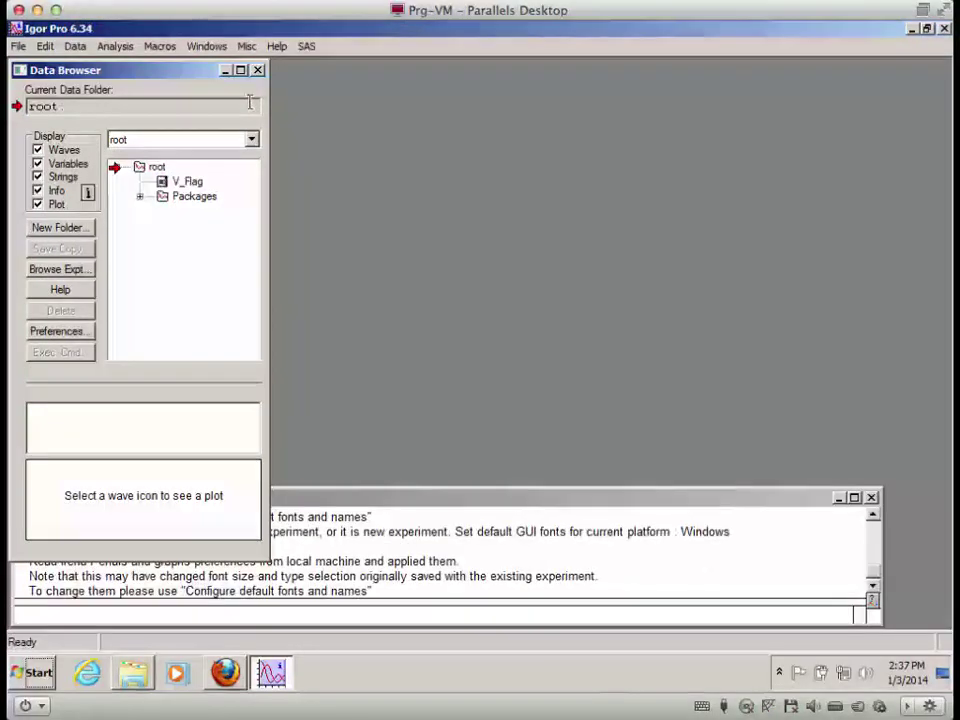
left_click(309, 47)
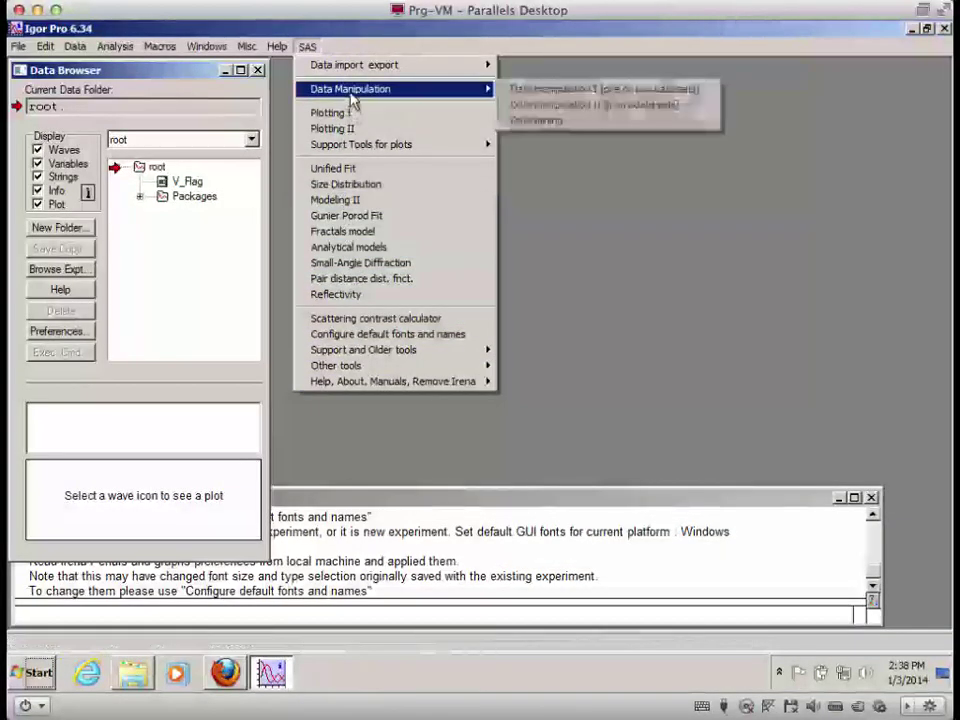
mouse_move(357, 63)
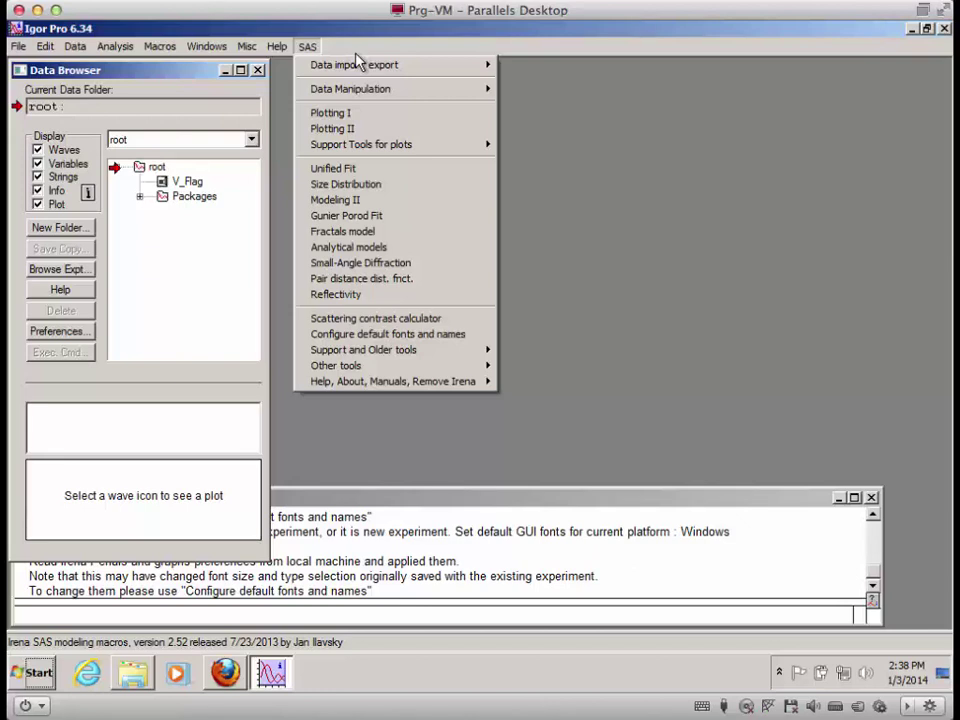
left_click(171, 71)
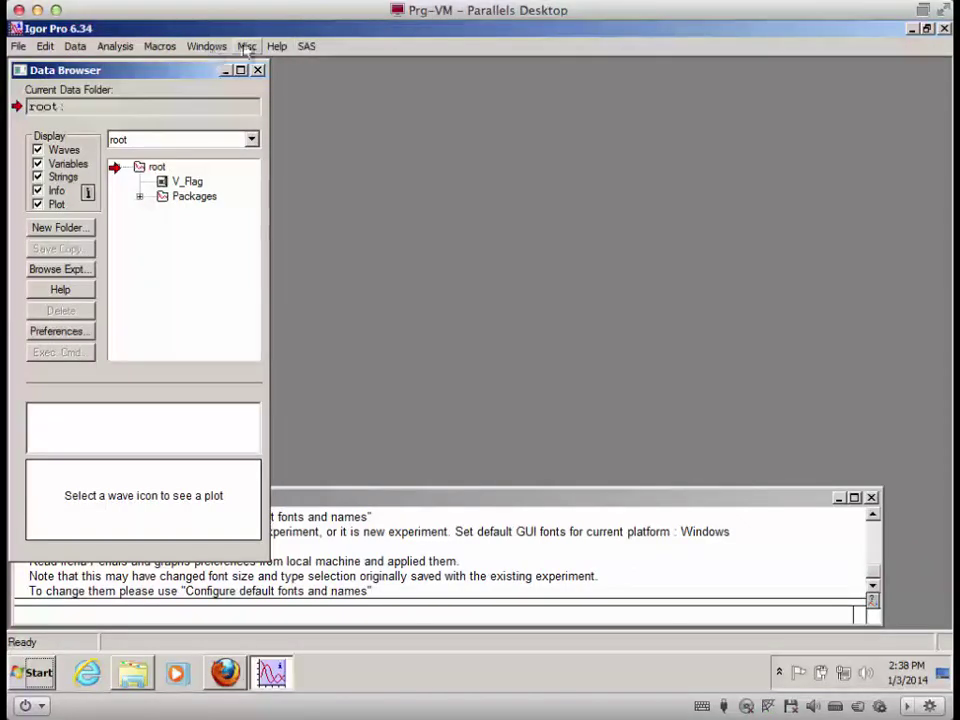
left_click(306, 47)
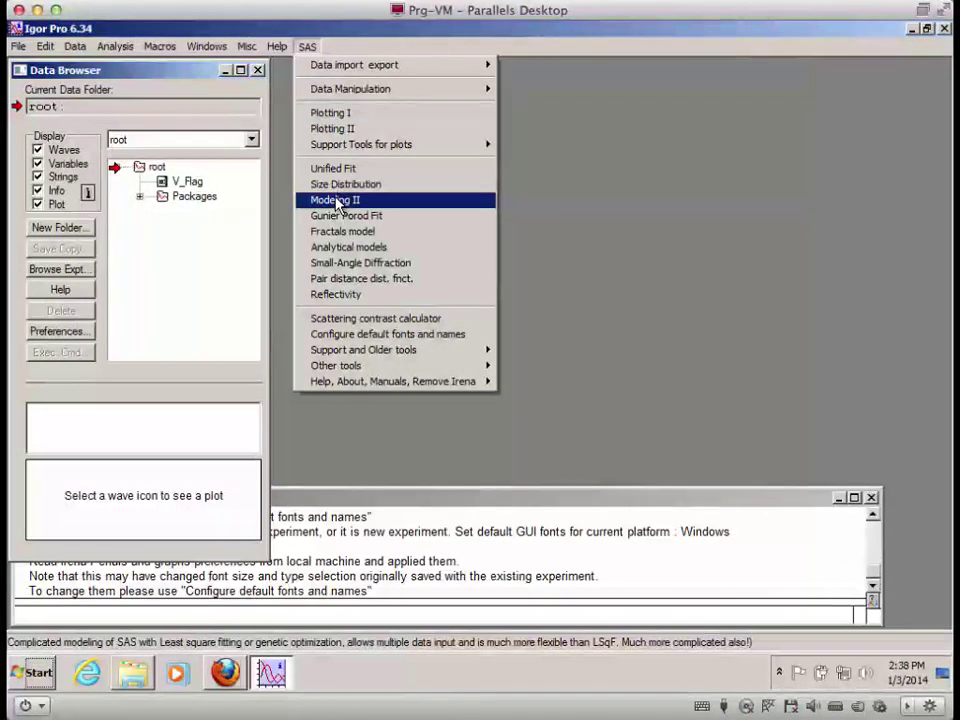
mouse_move(337, 380)
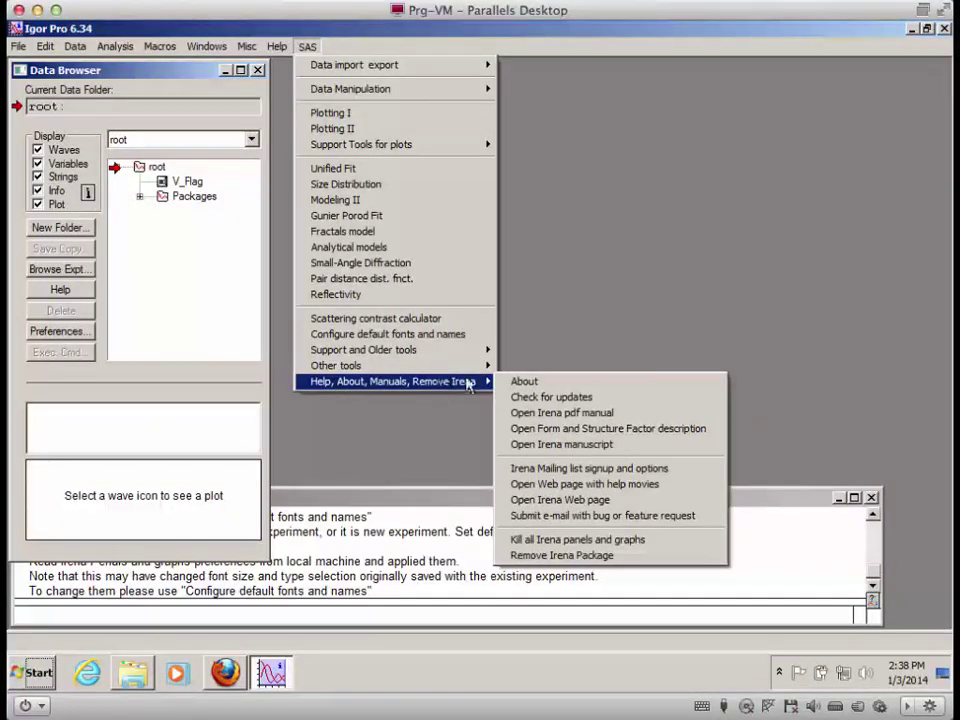
Run Irena's update check, showing 2.53 installed and on the web, and move its window.
left_click(583, 404)
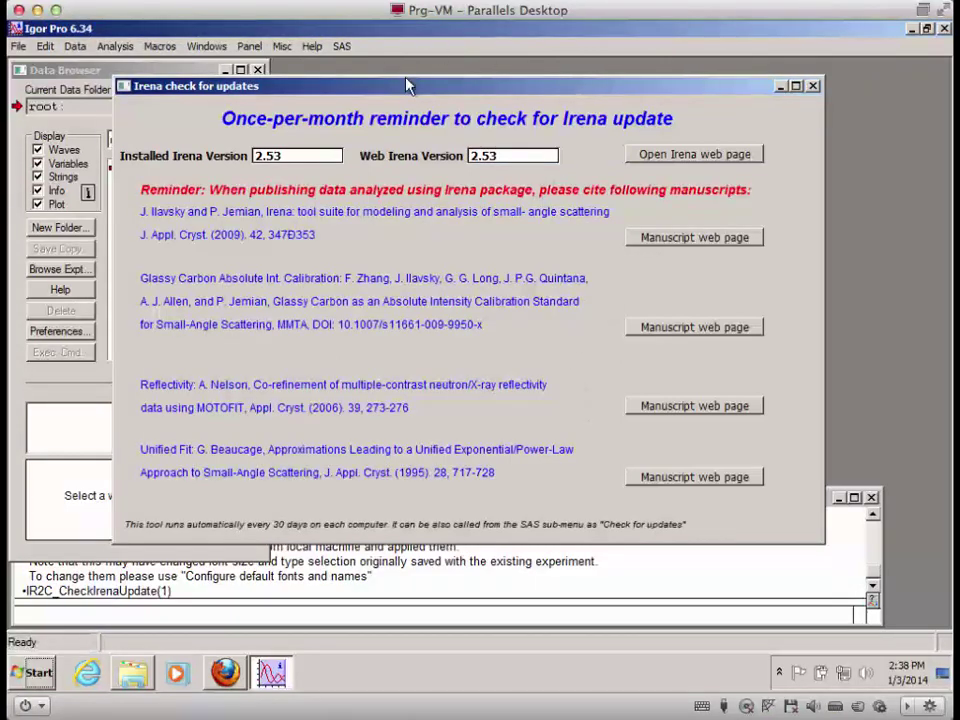
left_click_drag(400, 90, 328, 80)
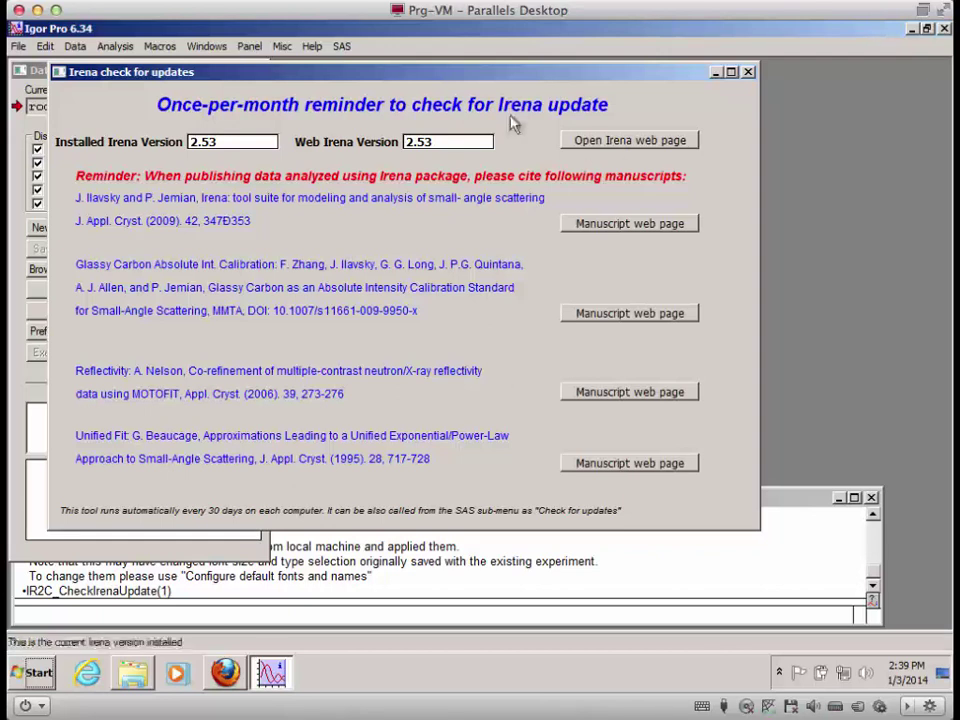
Close the Irena check-for-updates window.
left_click(340, 46)
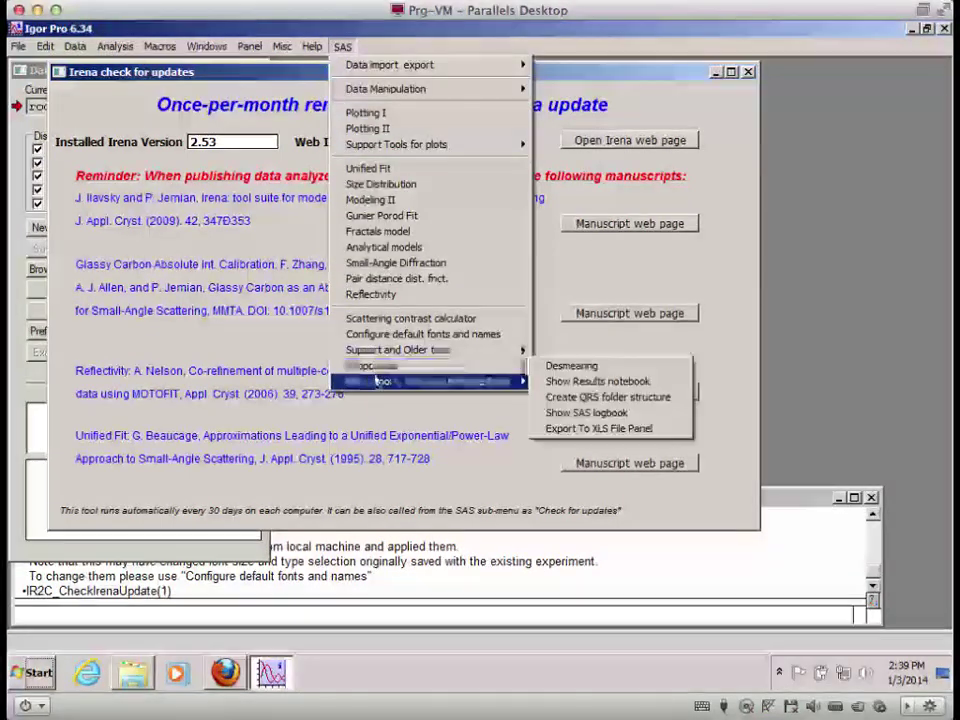
mouse_move(420, 381)
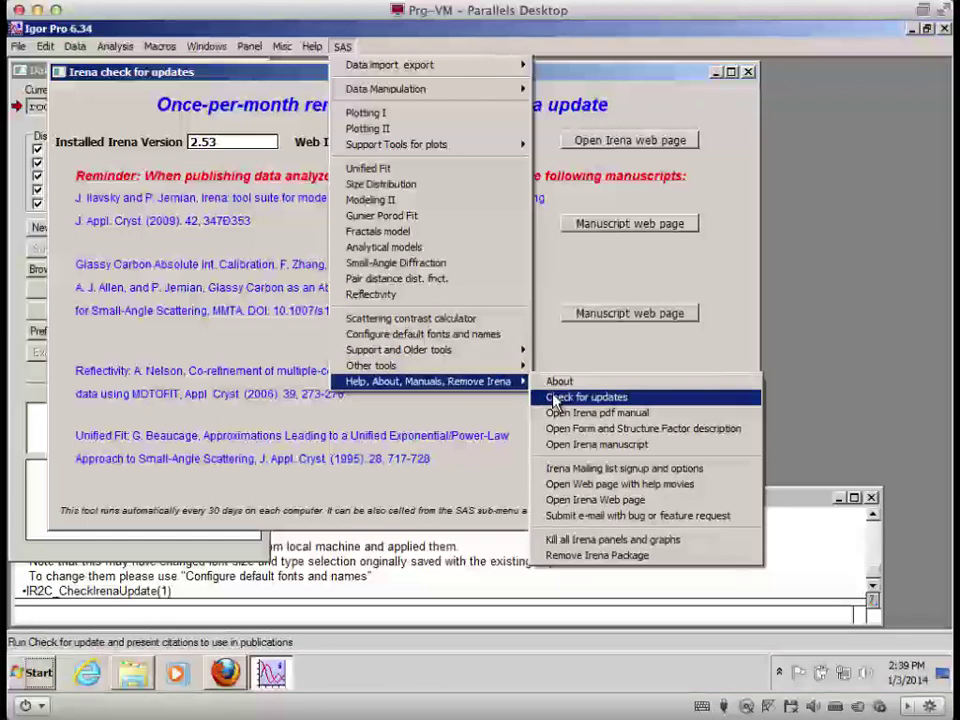
left_click(392, 444)
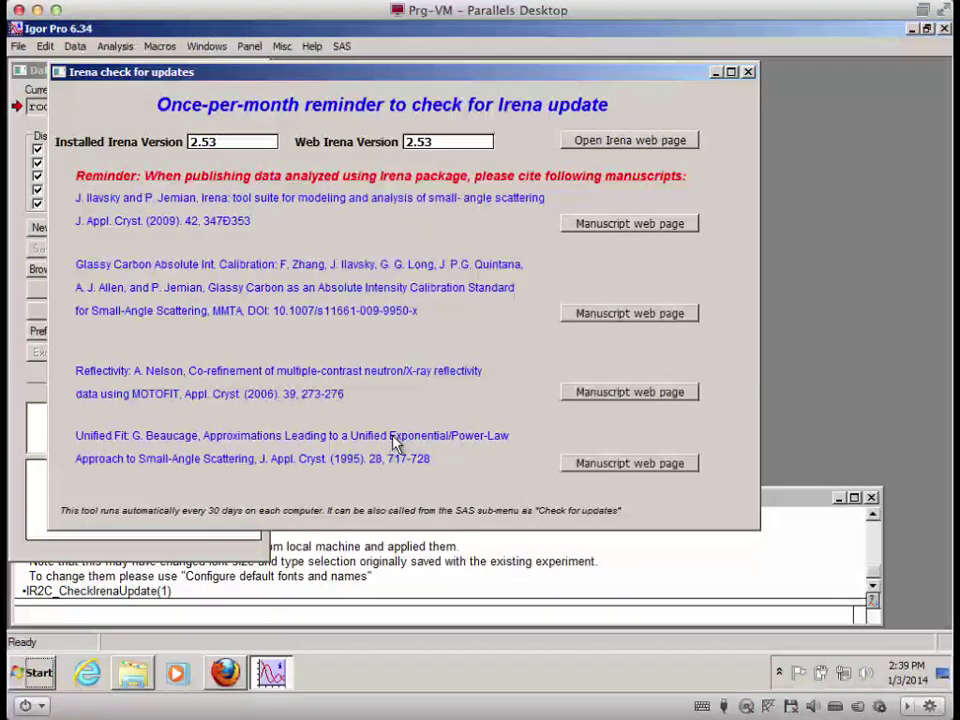
left_click(748, 72)
Load the Nika 2D SAS macros from the Macros menu, adding the SAS 2D menu.
left_click(306, 46)
mouse_move(247, 48)
left_click(157, 89)
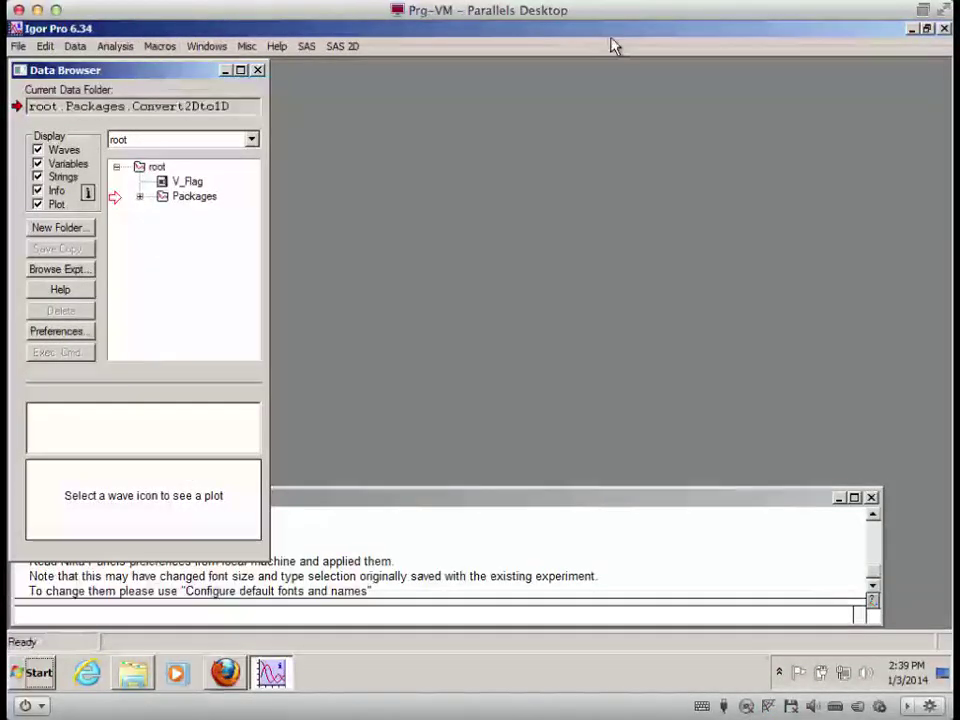
Run SAS 2D's update check, confirm Nika 1.63 matches the web version, and close it.
left_click(353, 47)
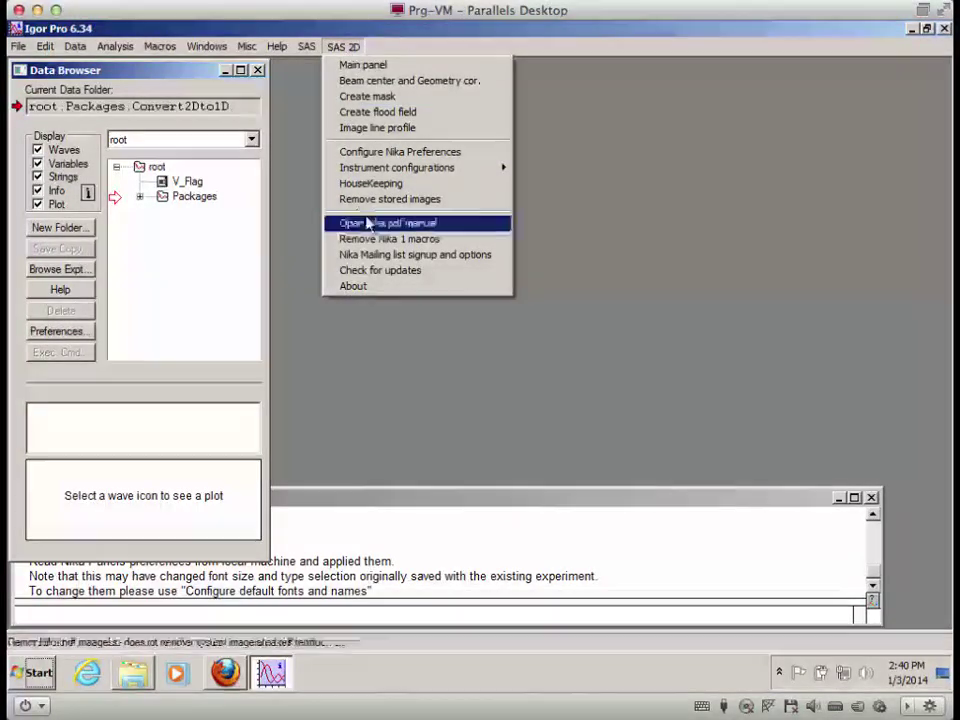
left_click(364, 270)
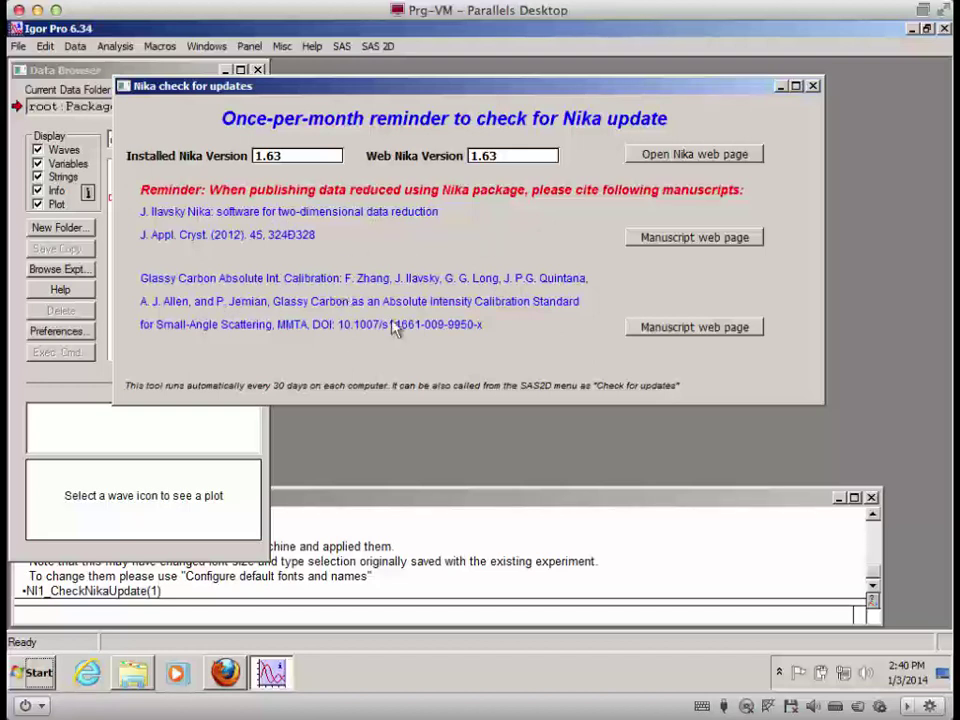
left_click(813, 86)
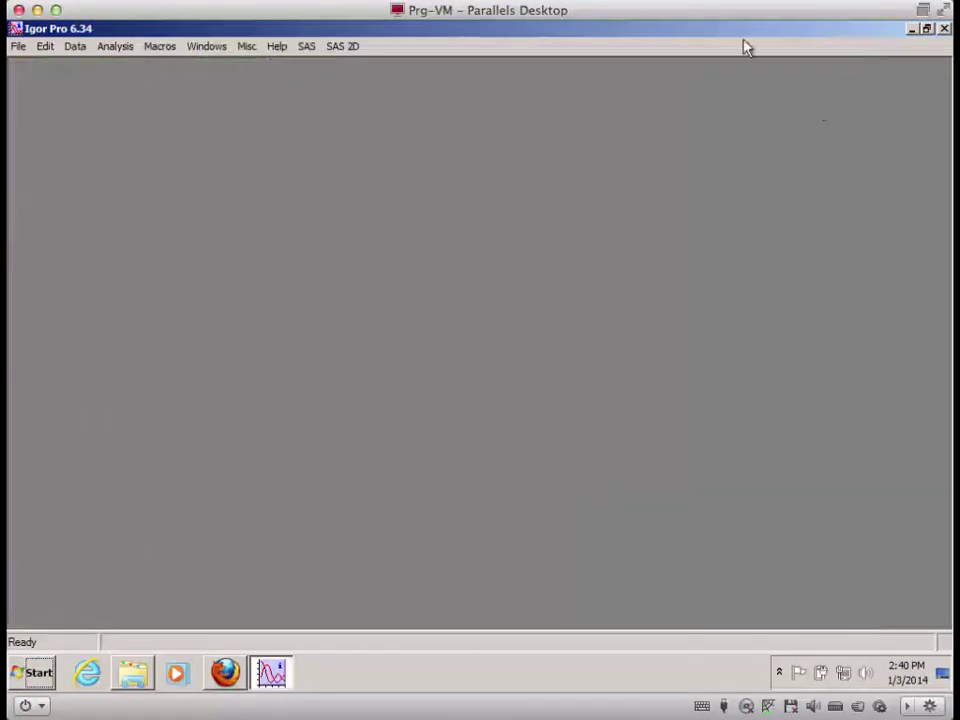
Cancel quitting Igor Pro at the save dialog and bring up the Help menu.
left_click(944, 29)
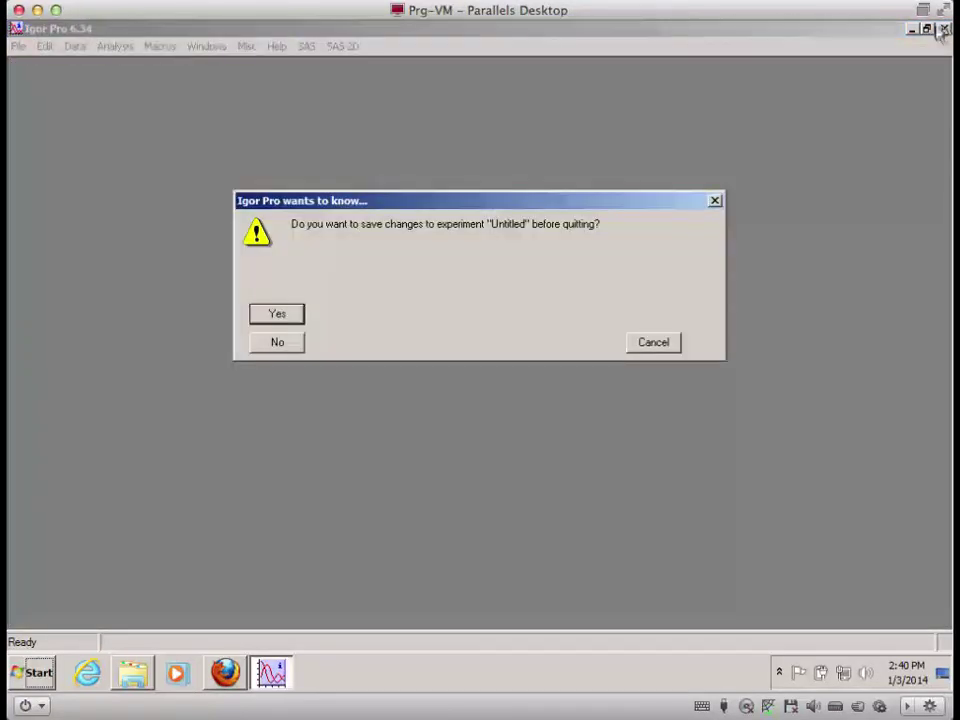
left_click(654, 345)
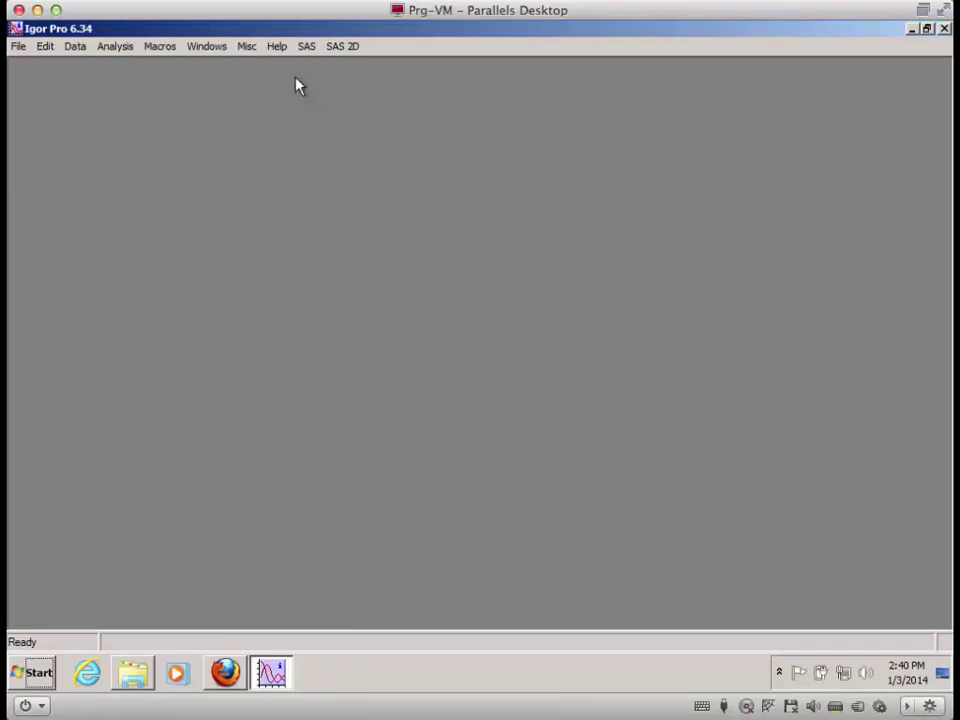
left_click(277, 50)
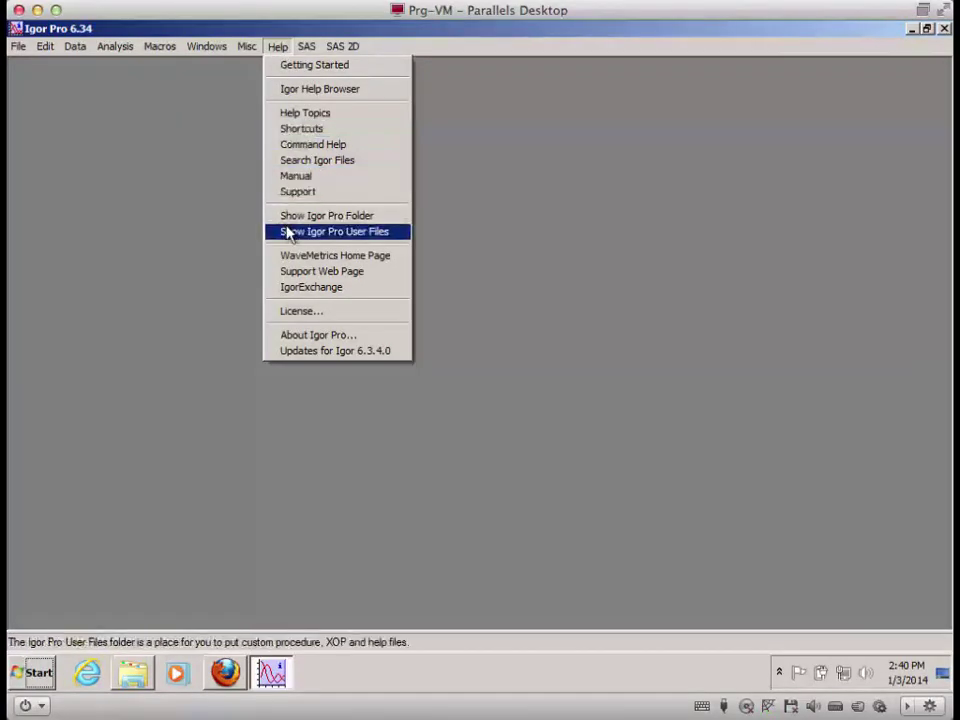
Show the Igor Pro User Files folder and confirm User Procedures holds Irena, Nika and Indra 2.
left_click(341, 233)
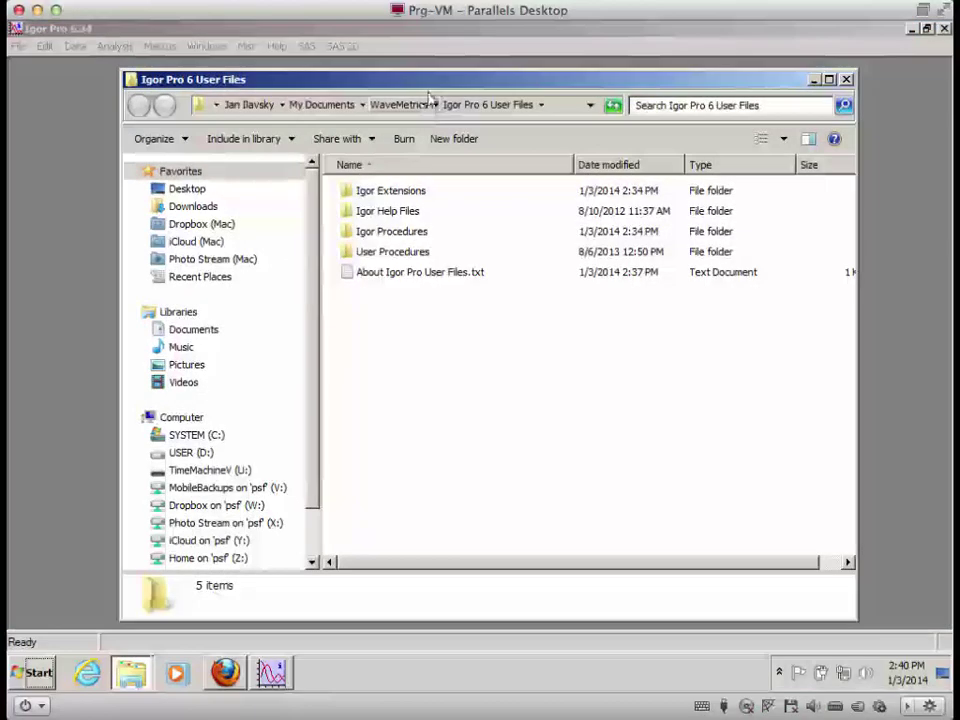
left_click_drag(428, 90, 369, 81)
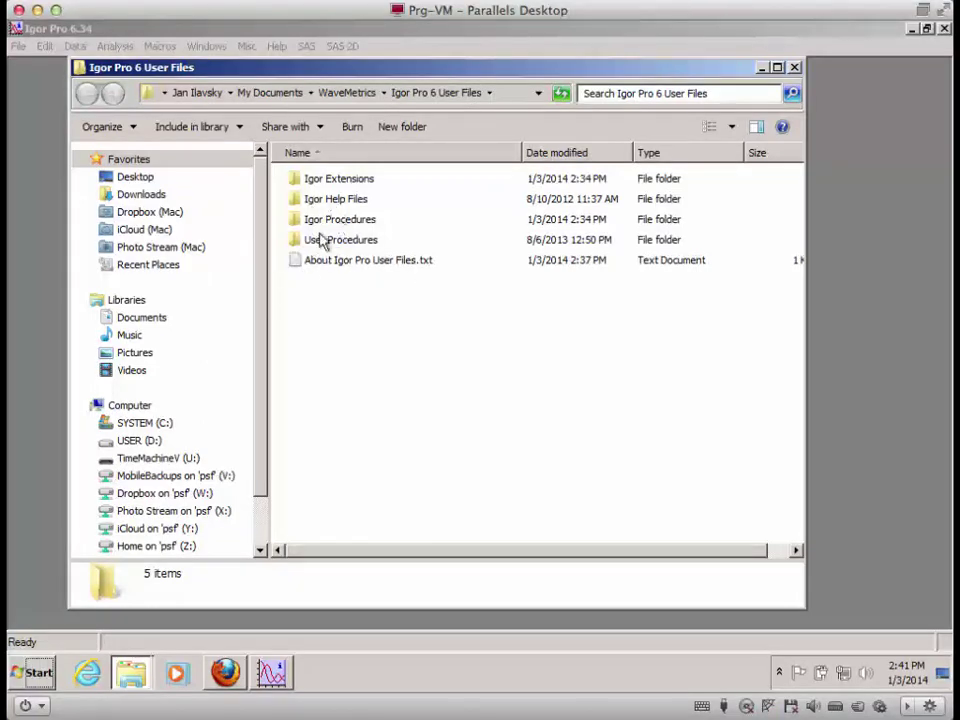
mouse_move(326, 188)
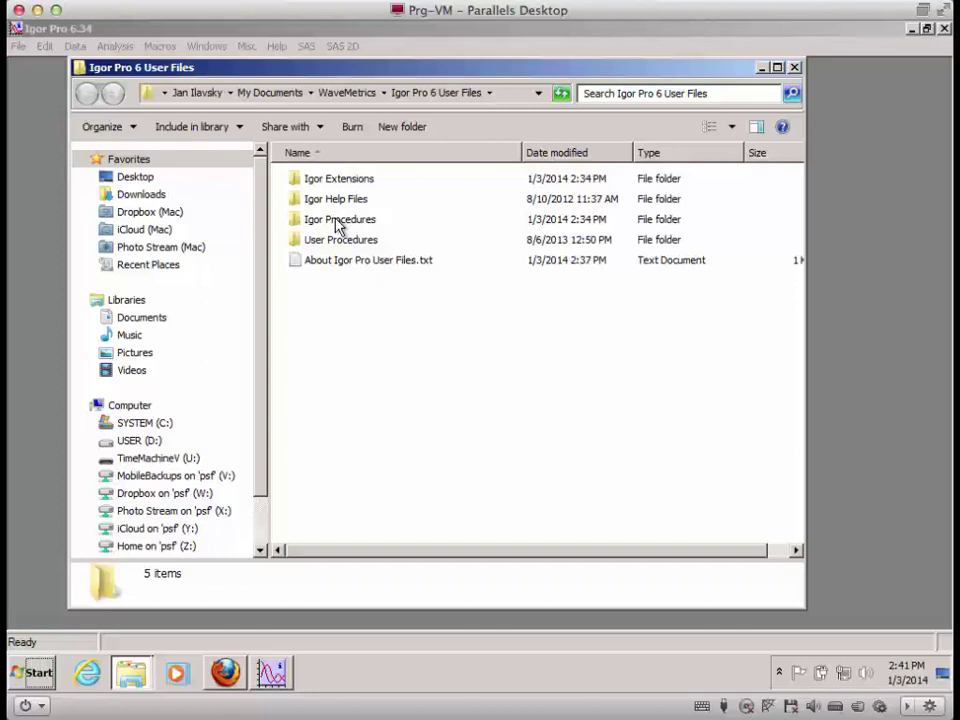
double_click(331, 241)
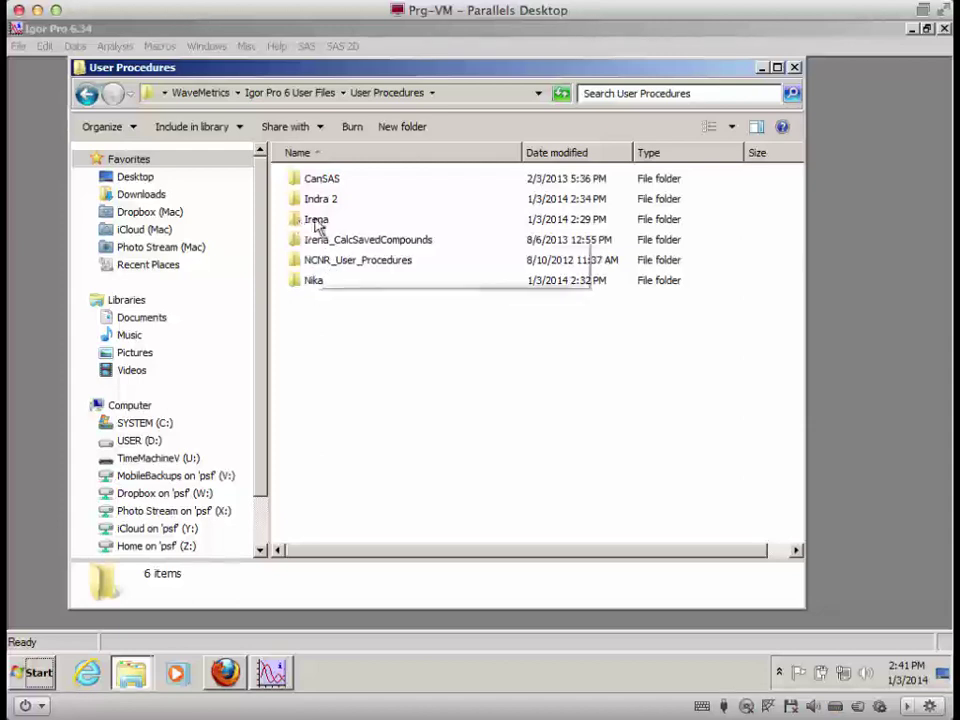
mouse_move(314, 222)
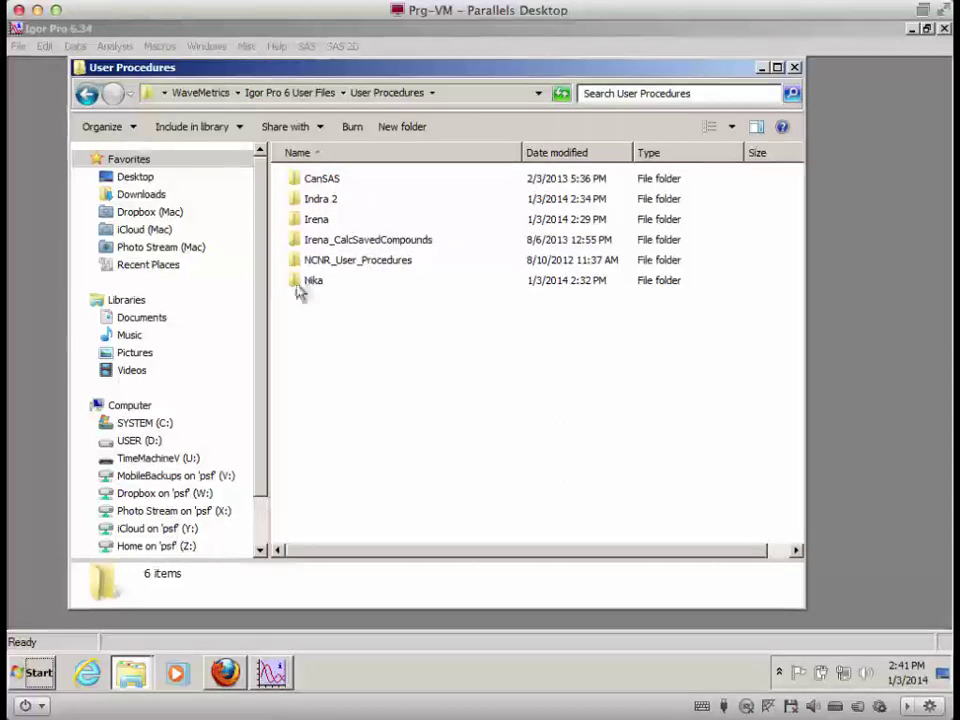
mouse_move(318, 265)
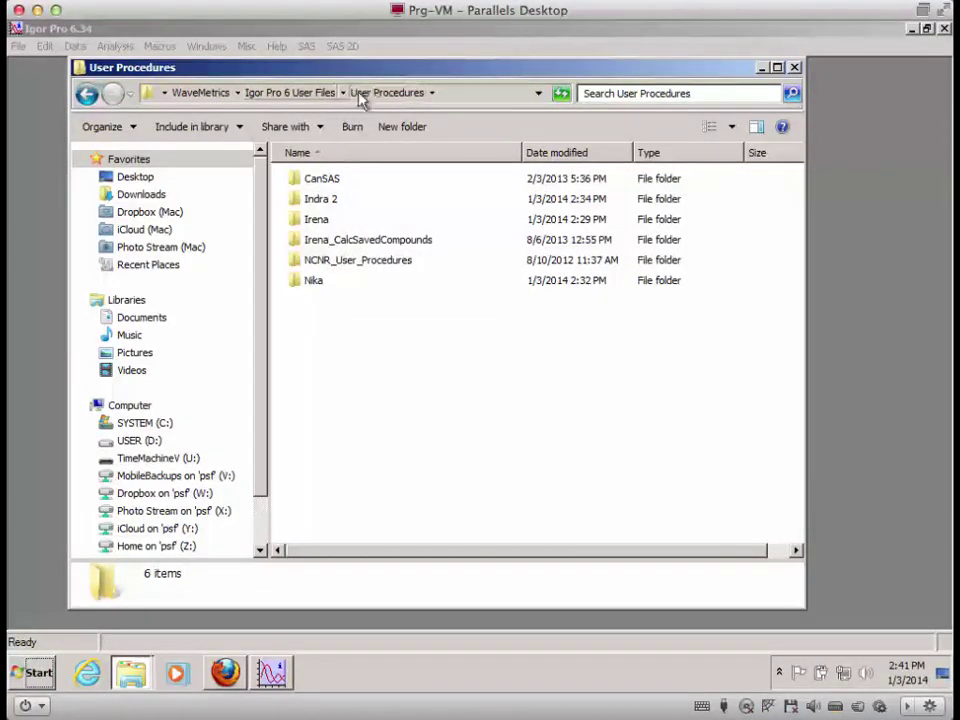
Navigate back up through the breadcrumbs to the My Documents folder.
left_click(317, 93)
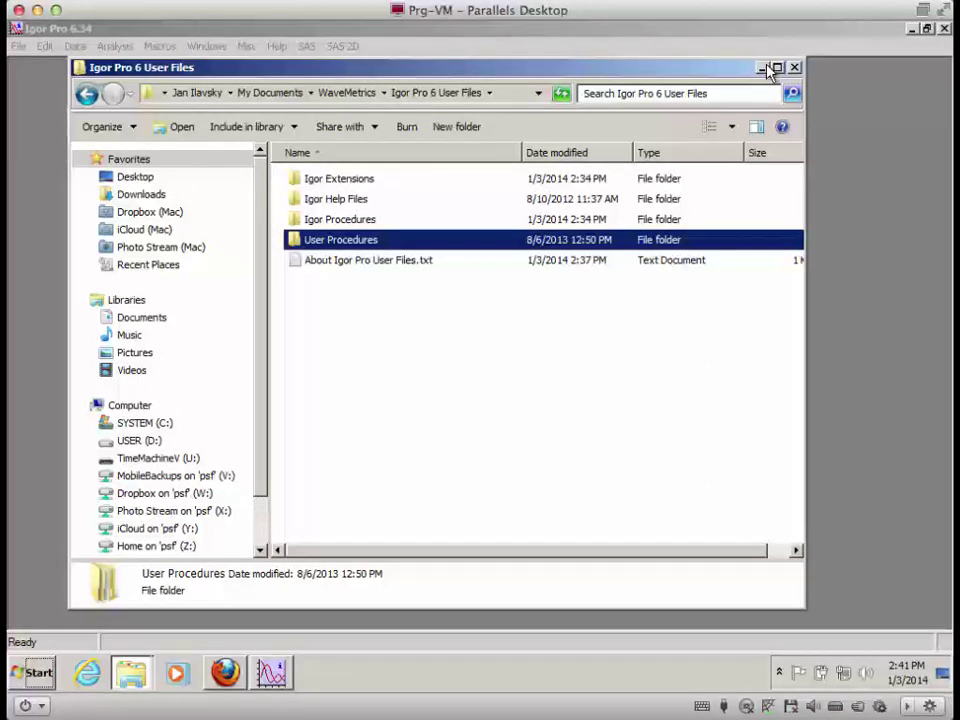
left_click(270, 98)
left_click(205, 93)
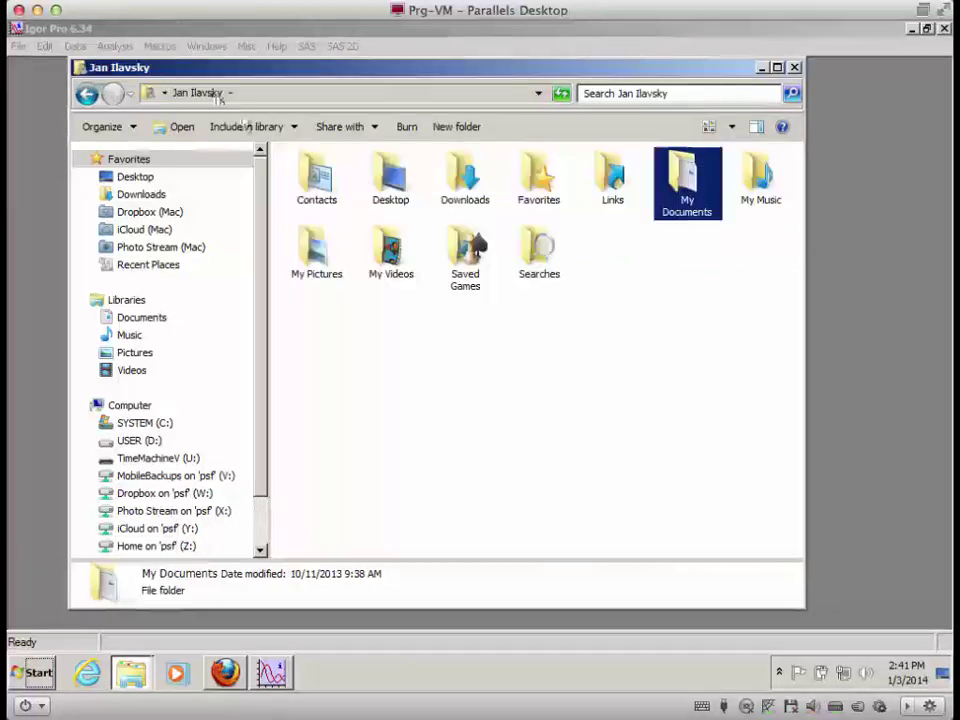
double_click(674, 188)
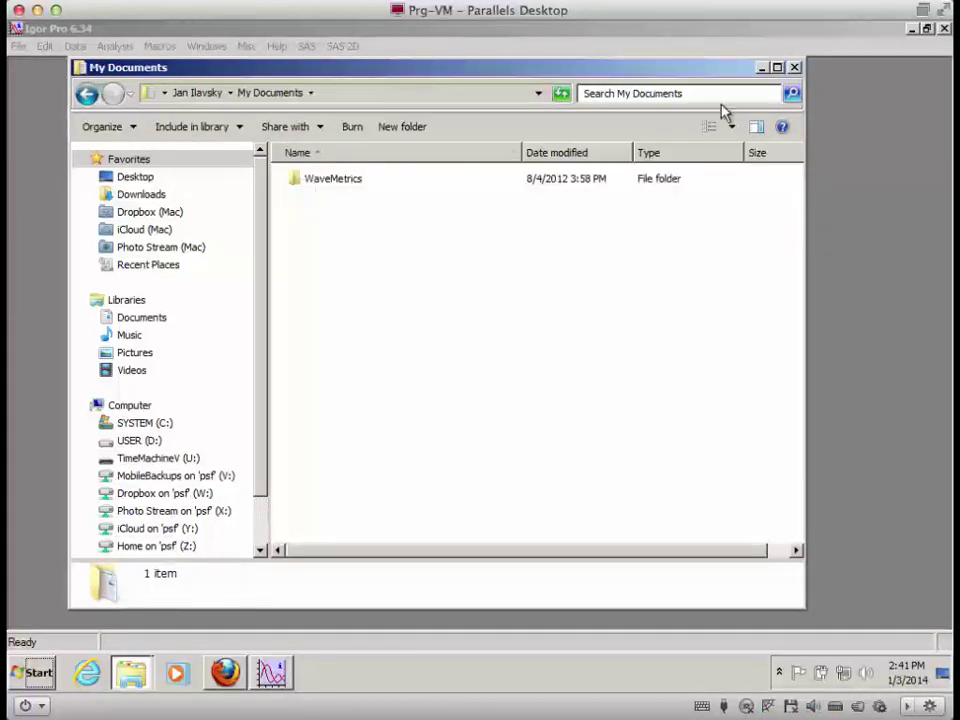
Close the Explorer window and quit Igor Pro without saving the Untitled experiment.
left_click(795, 68)
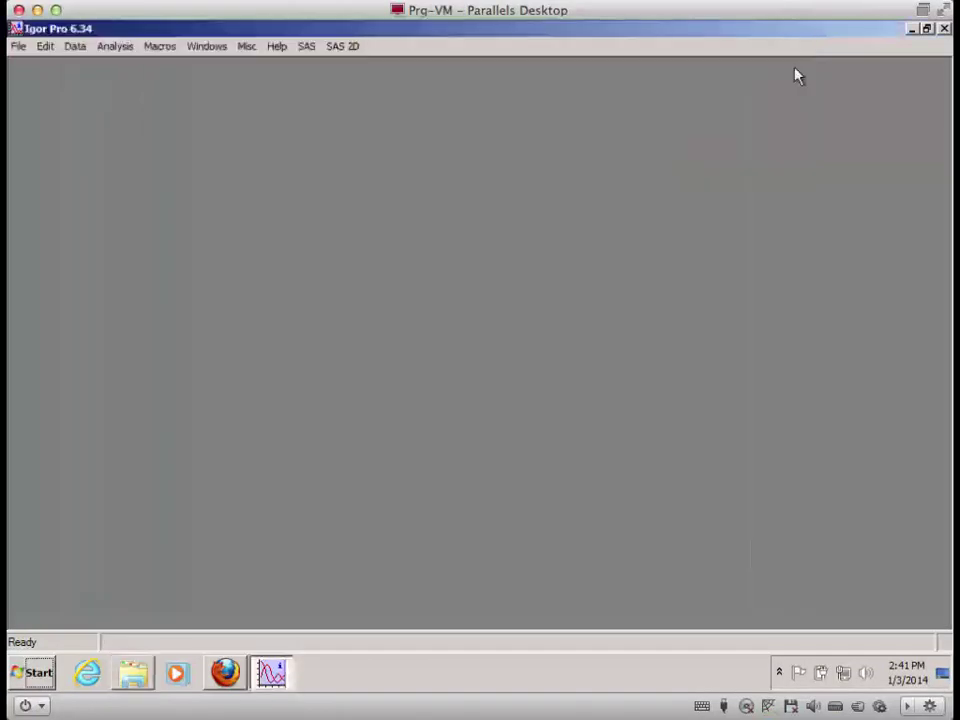
left_click(944, 29)
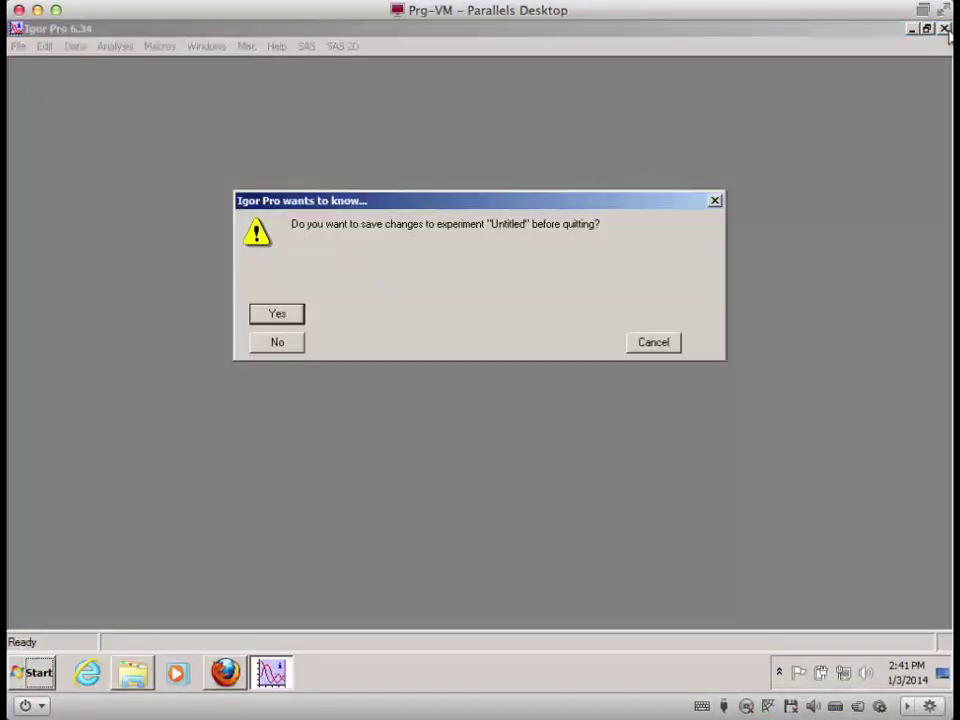
left_click(277, 343)
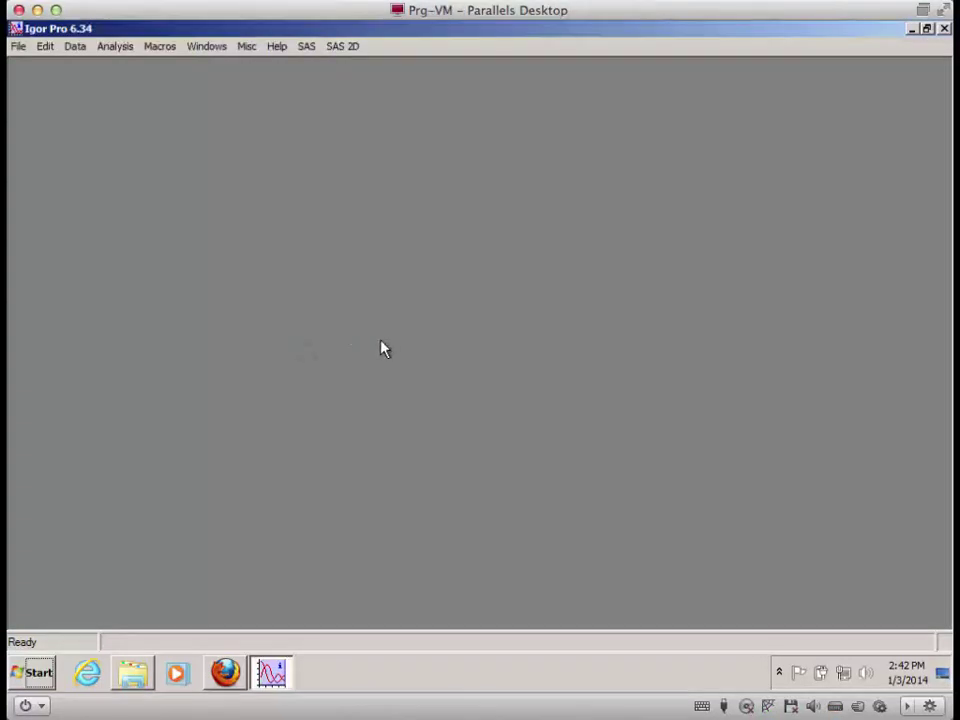